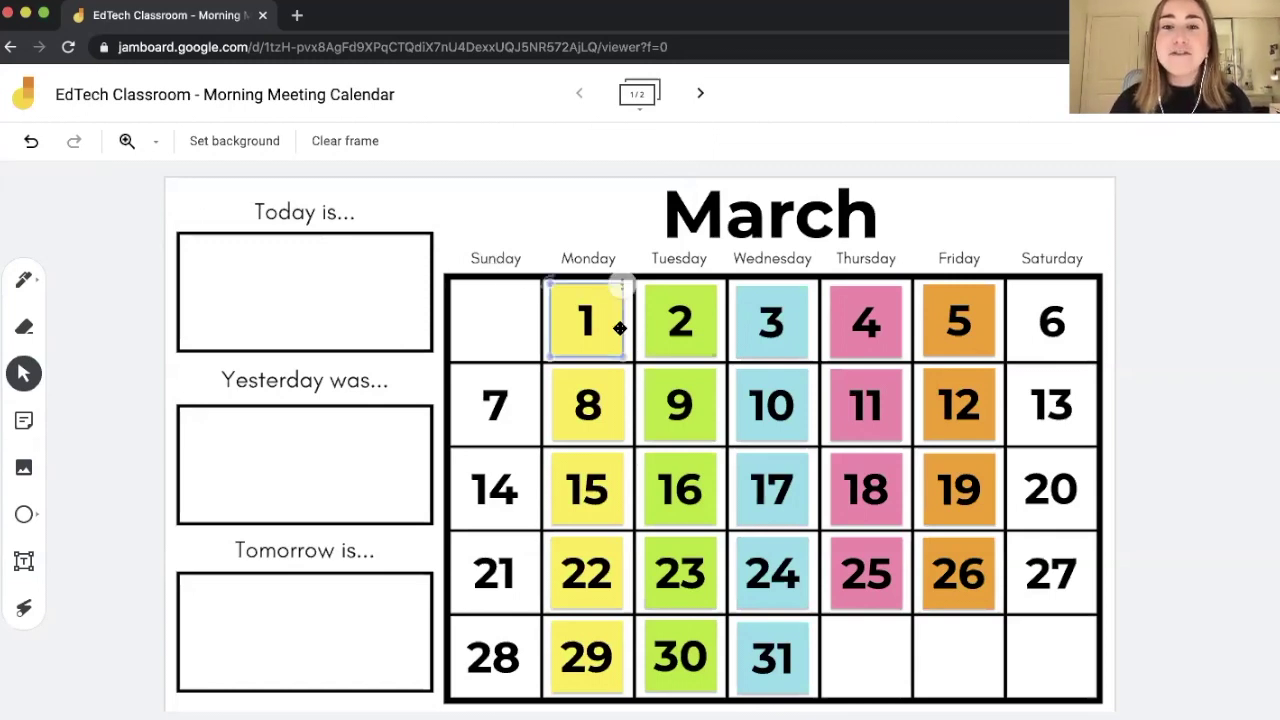
Select the date sticky notes 2–5 and the March title block, then clear the selection.
{"action": "left_click", "coordinate": [684, 322]}
{"action": "left_click", "coordinate": [748, 322]}
{"action": "left_click", "coordinate": [850, 320]}
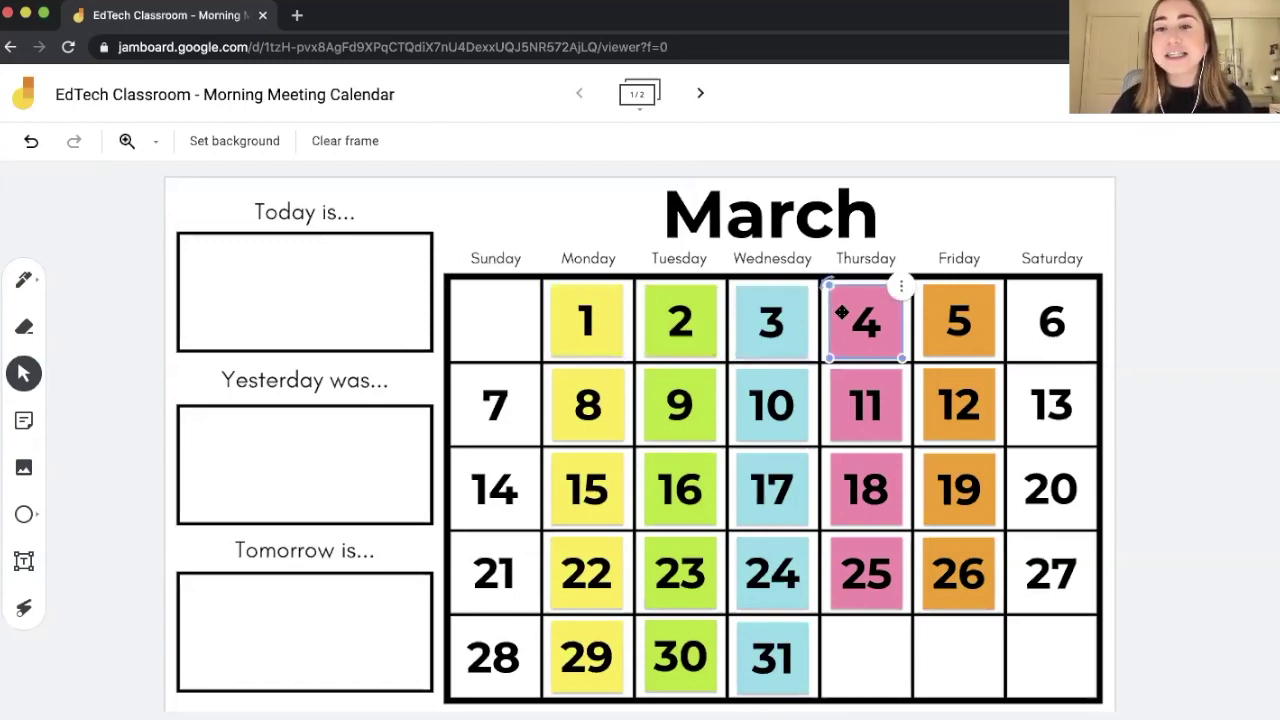
{"action": "left_click", "coordinate": [960, 316]}
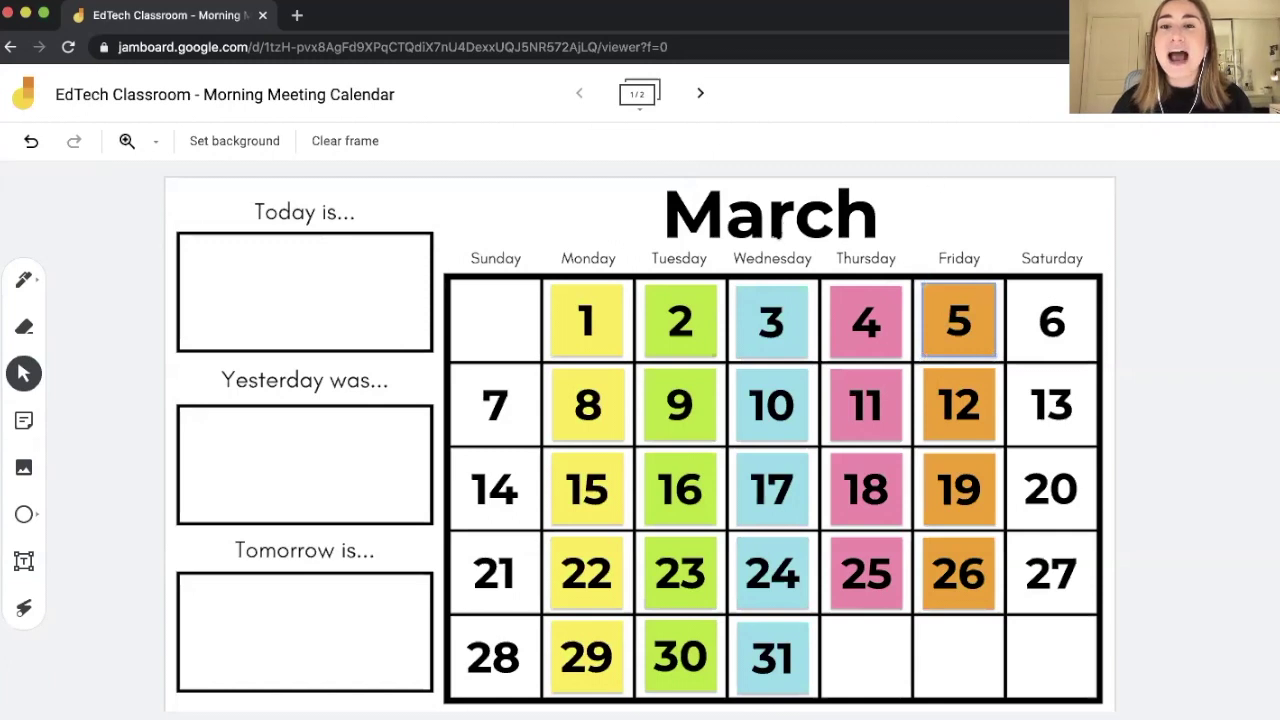
{"action": "left_click_drag", "start_coordinate": [924, 366], "coordinate": [820, 220]}
{"action": "left_click", "coordinate": [820, 220]}
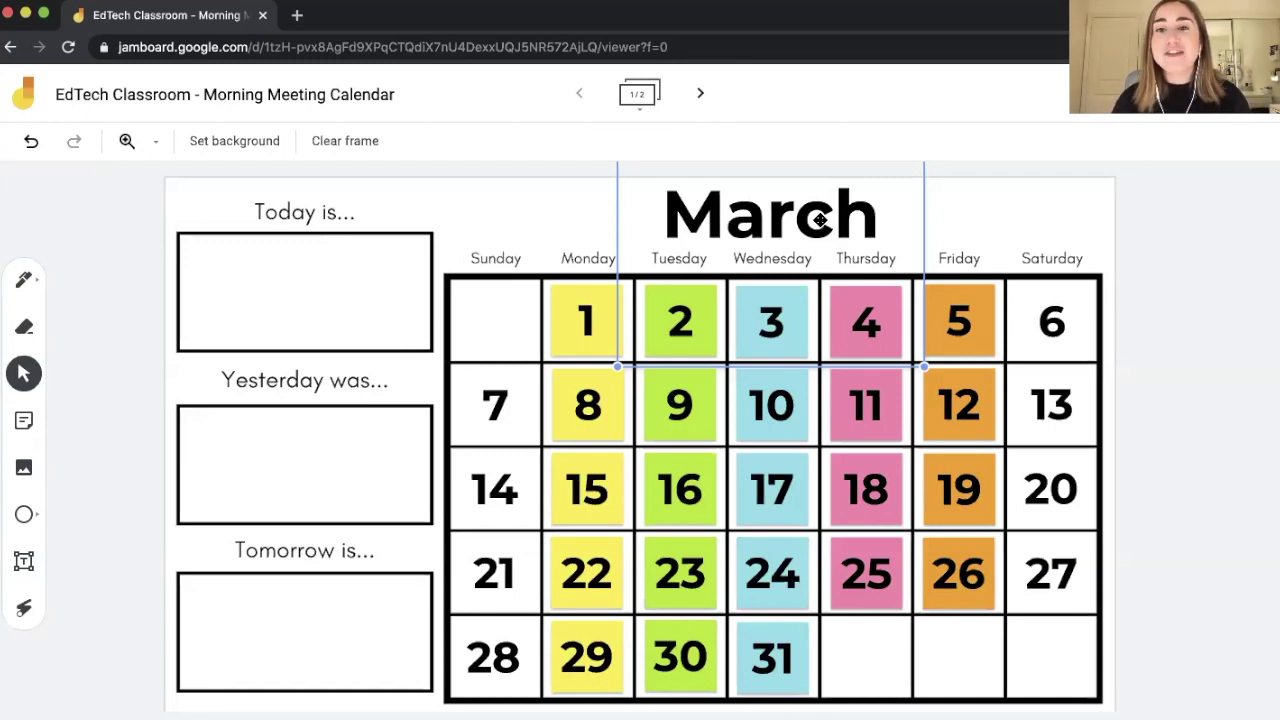
{"action": "left_click", "coordinate": [460, 200]}
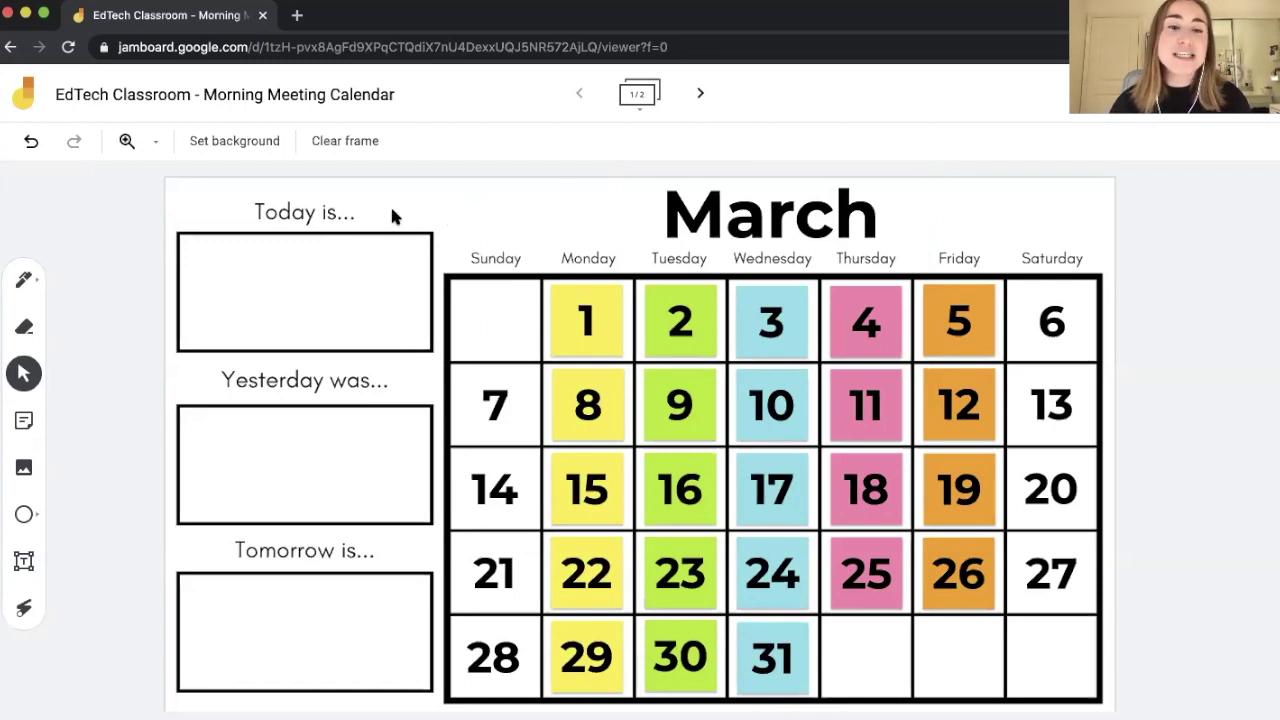
Add text boxes reading Tuesday, Monday and Wednesday in the Today, Yesterday and Tomorrow boxes.
{"action": "left_click", "coordinate": [314, 288]}
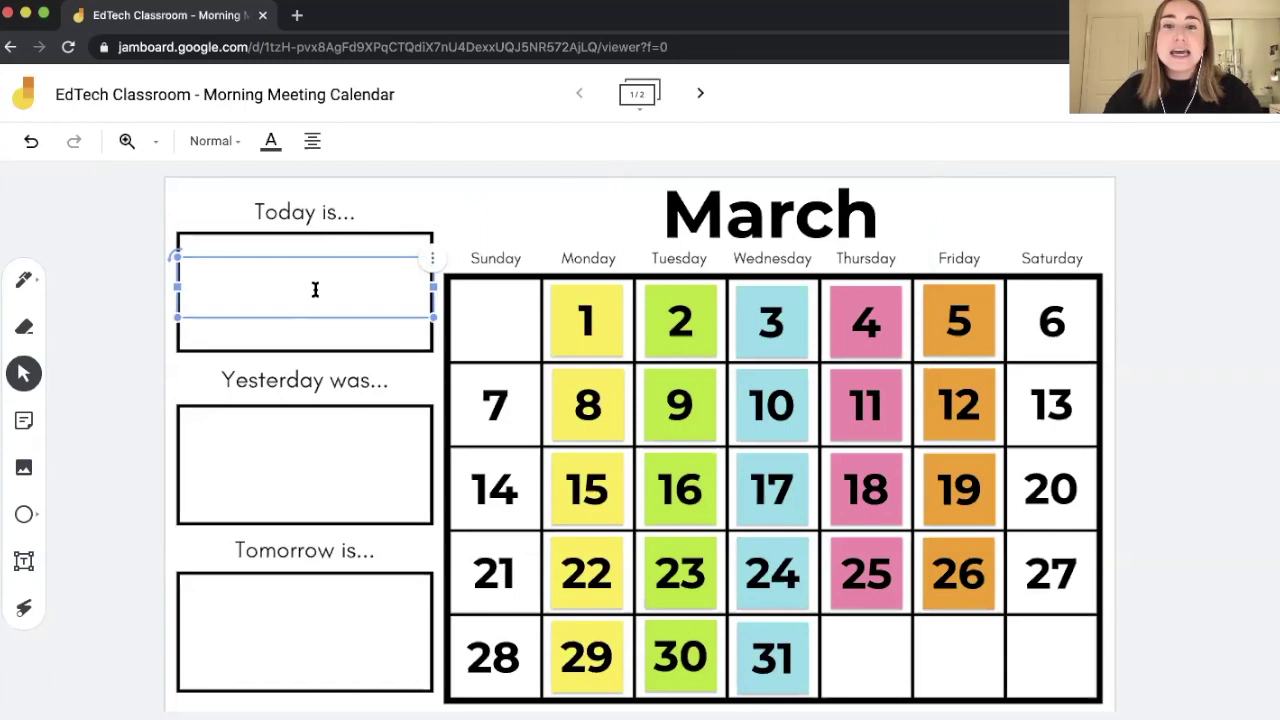
{"action": "type", "text": "Tuesday"}
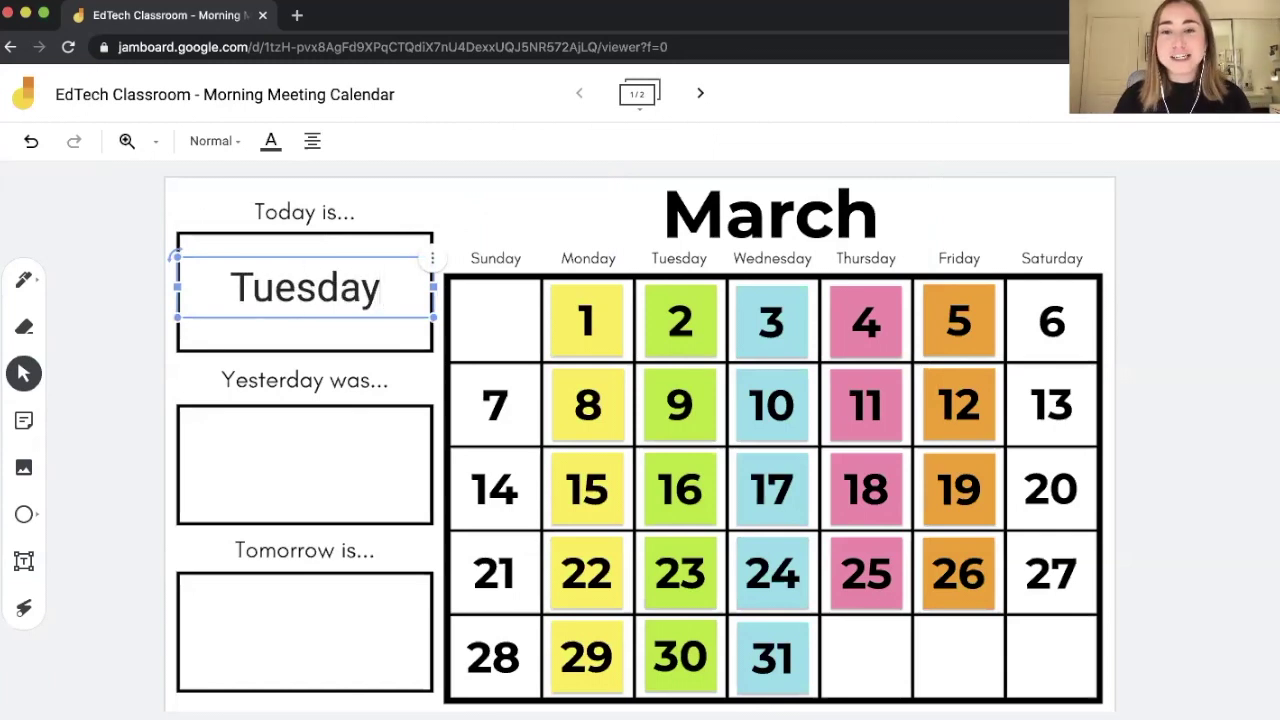
{"action": "left_click", "coordinate": [289, 458]}
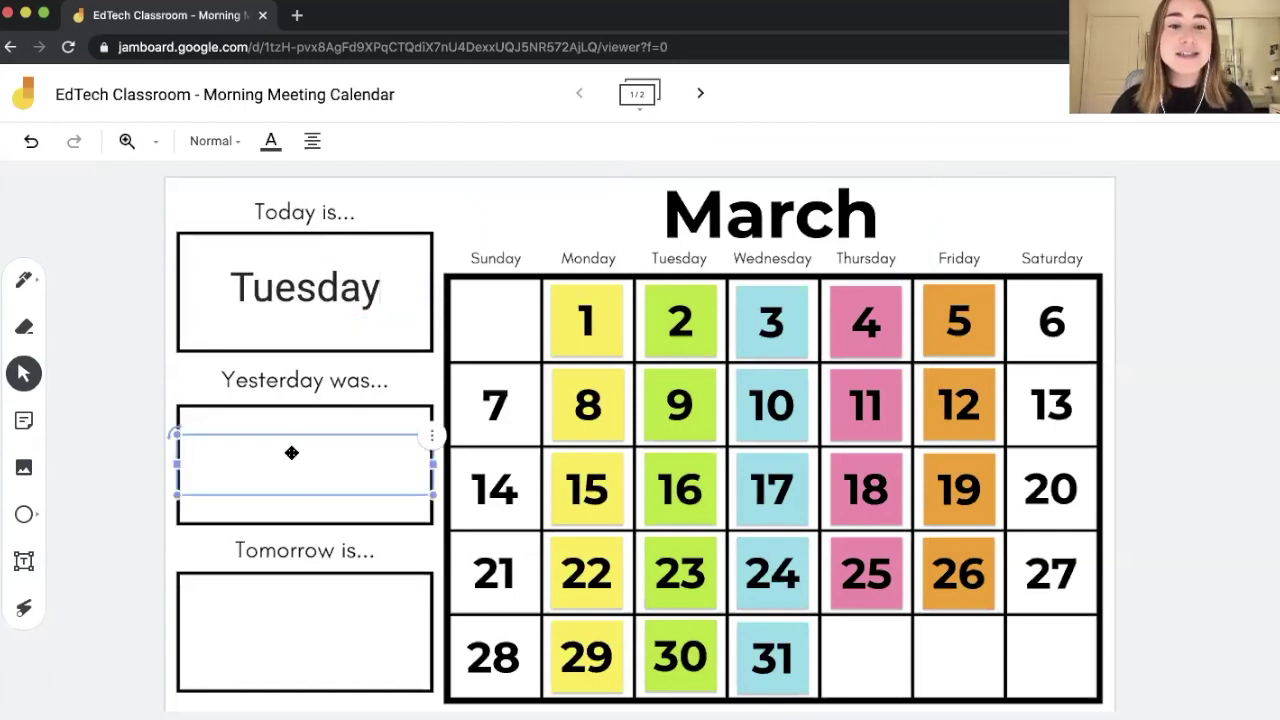
{"action": "type", "text": "Monday"}
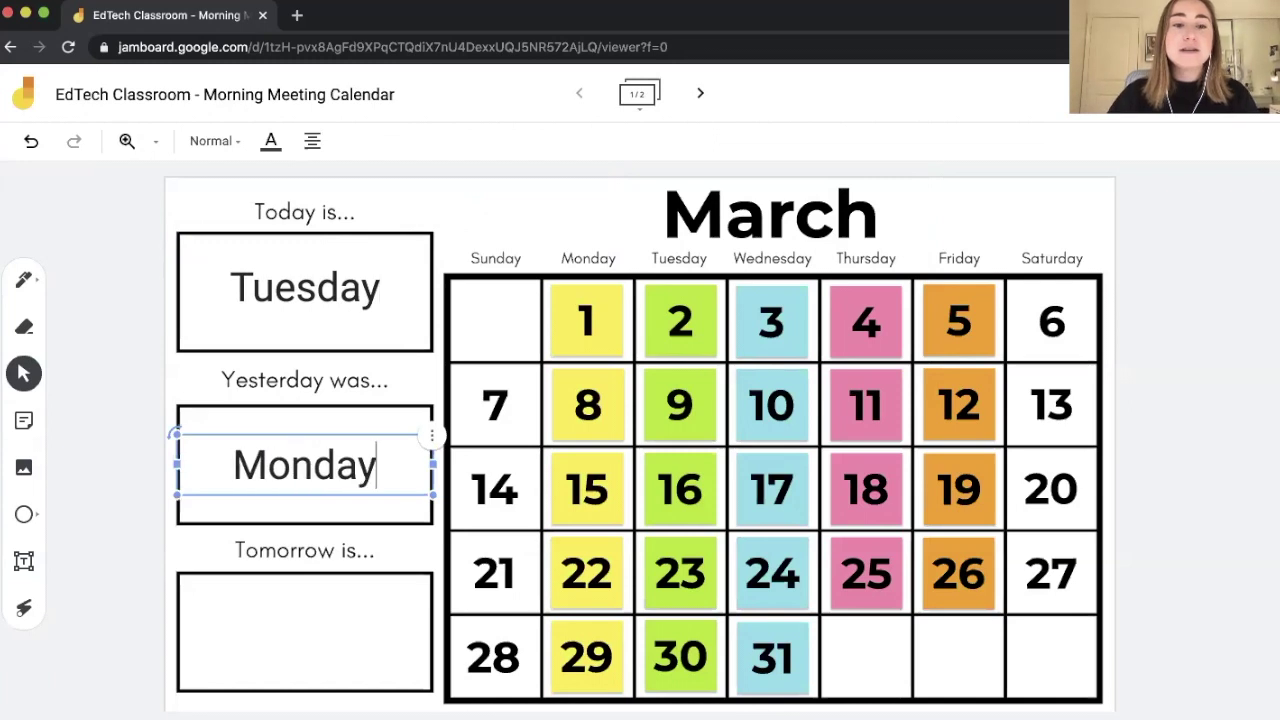
{"action": "left_click", "coordinate": [325, 628]}
{"action": "type", "text": "Wednesday"}
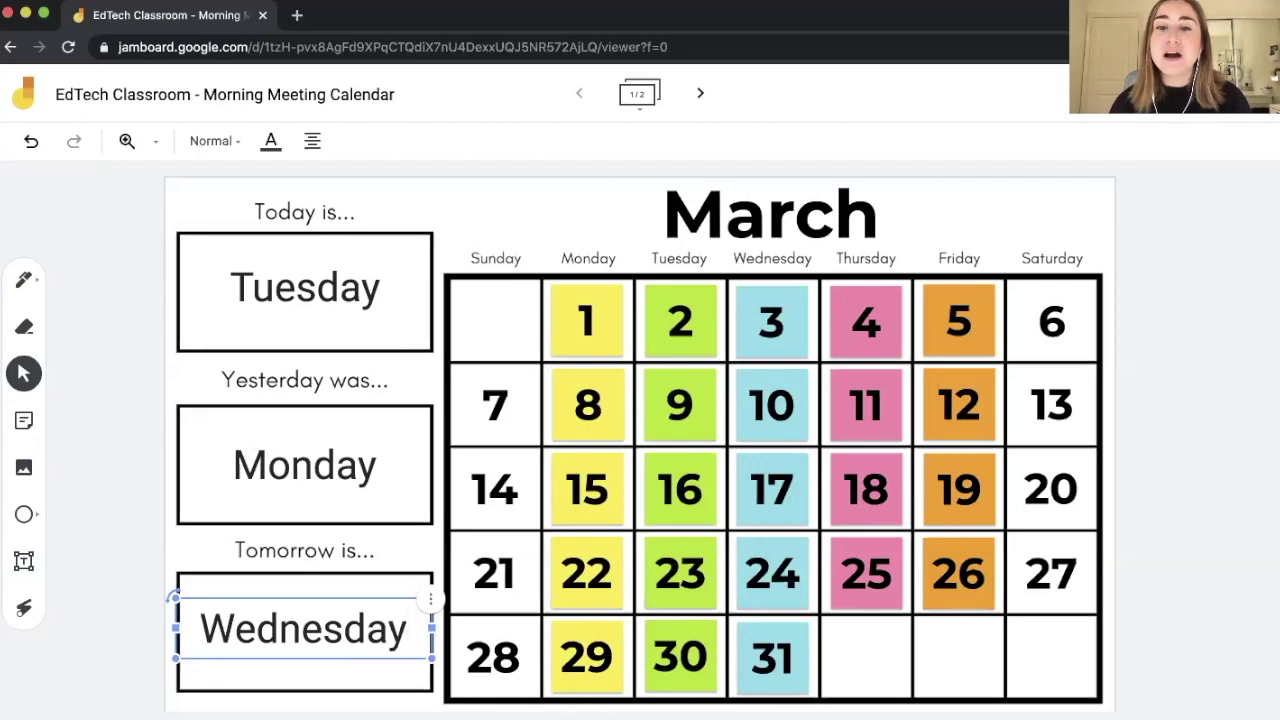
{"action": "left_click", "coordinate": [612, 253]}
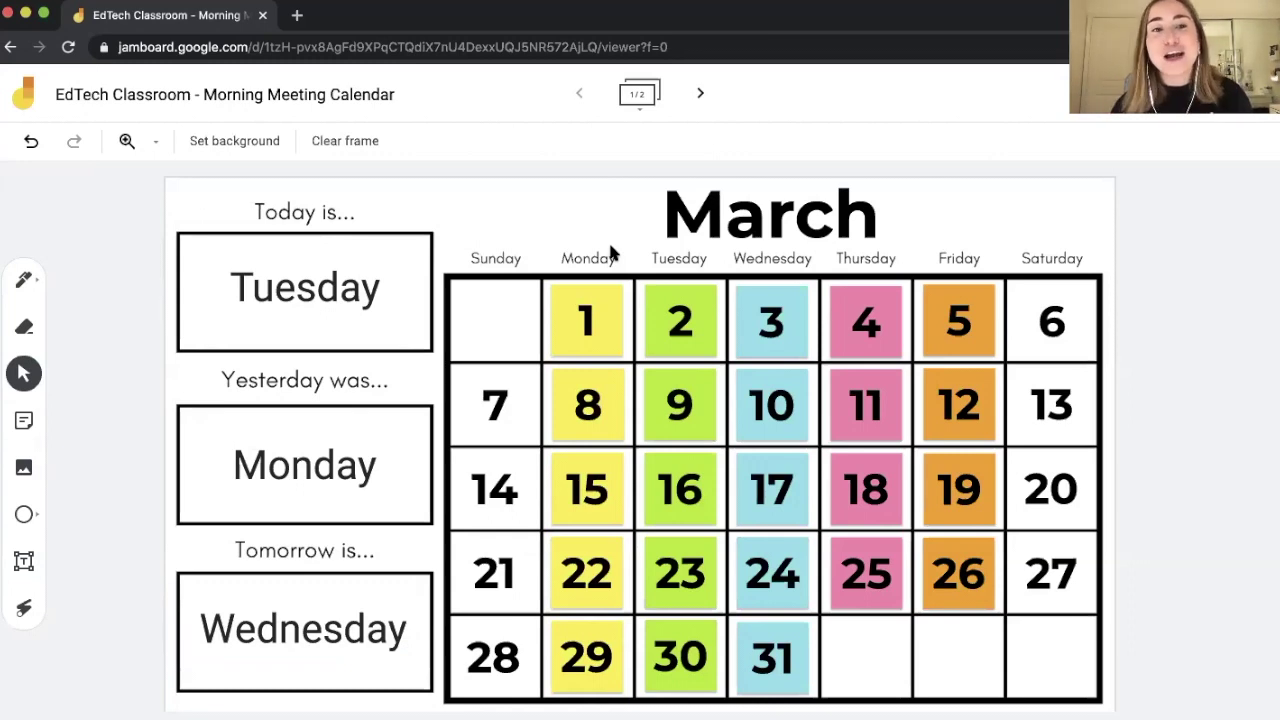
Colour the word Tuesday green.
{"action": "left_click", "coordinate": [310, 289]}
{"action": "double_click", "coordinate": [310, 289]}
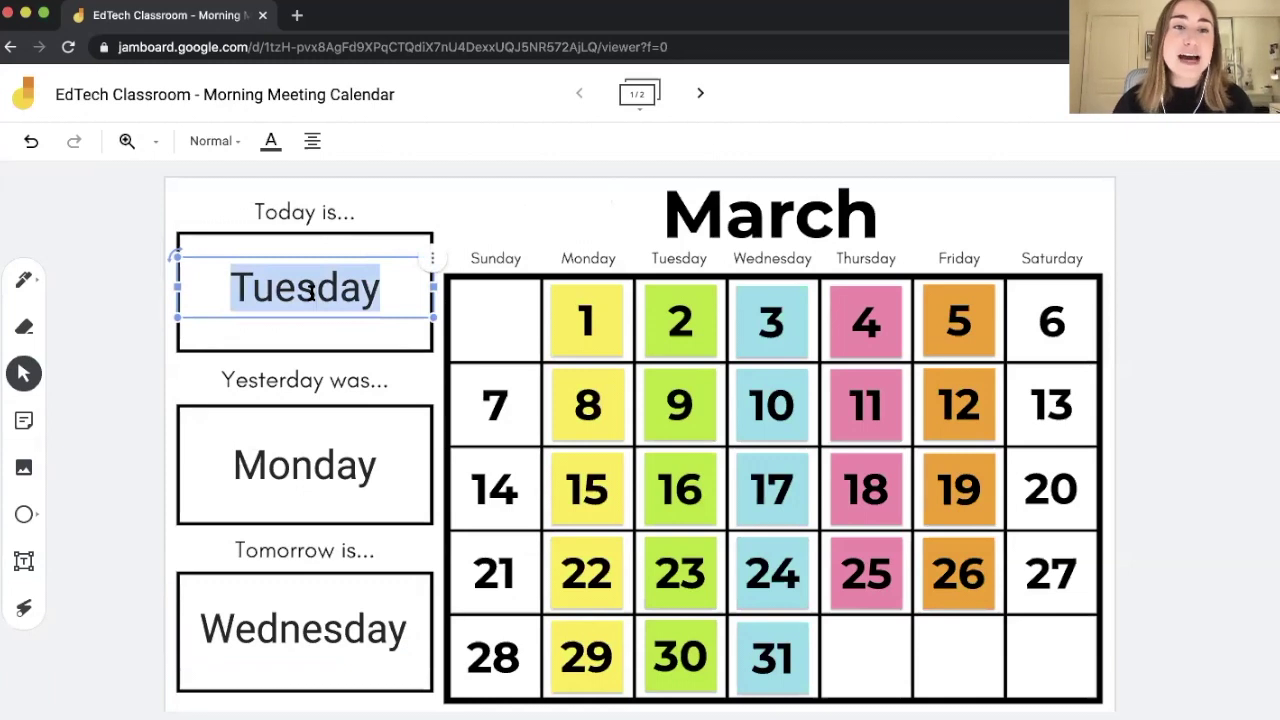
{"action": "left_click", "coordinate": [270, 141]}
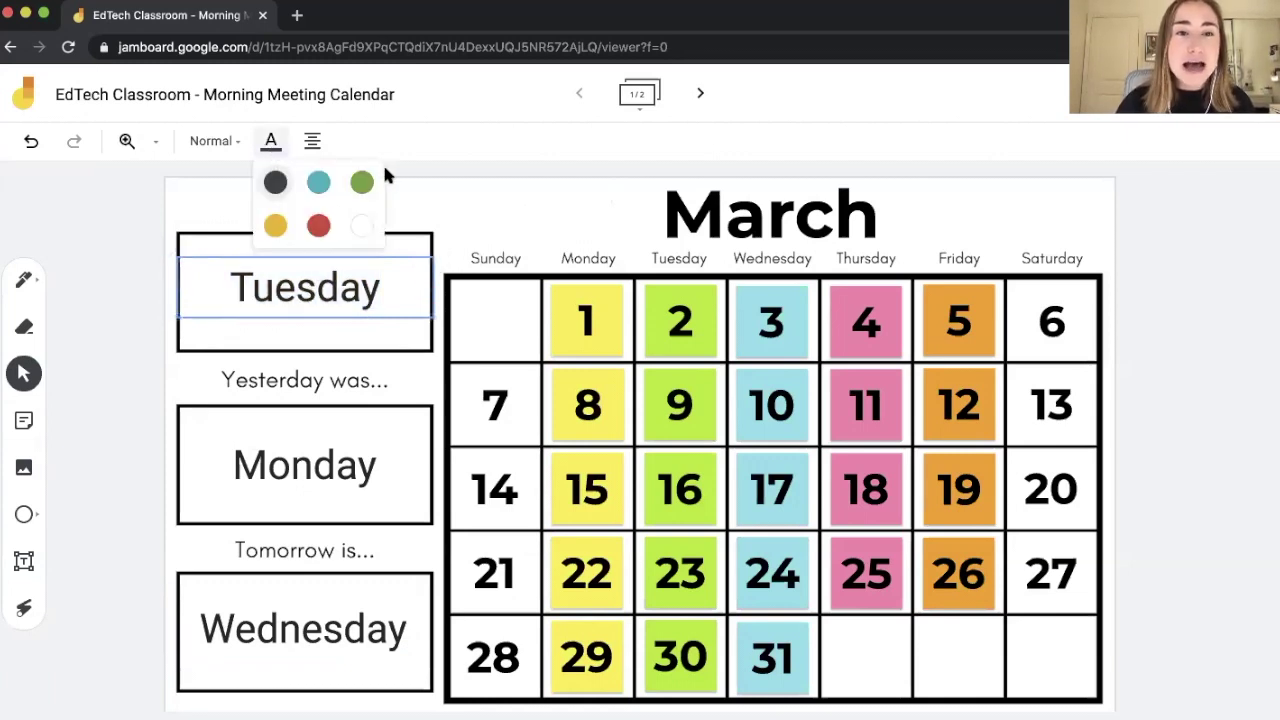
{"action": "left_click", "coordinate": [362, 182]}
Colour the word Monday yellow.
{"action": "left_click", "coordinate": [299, 466]}
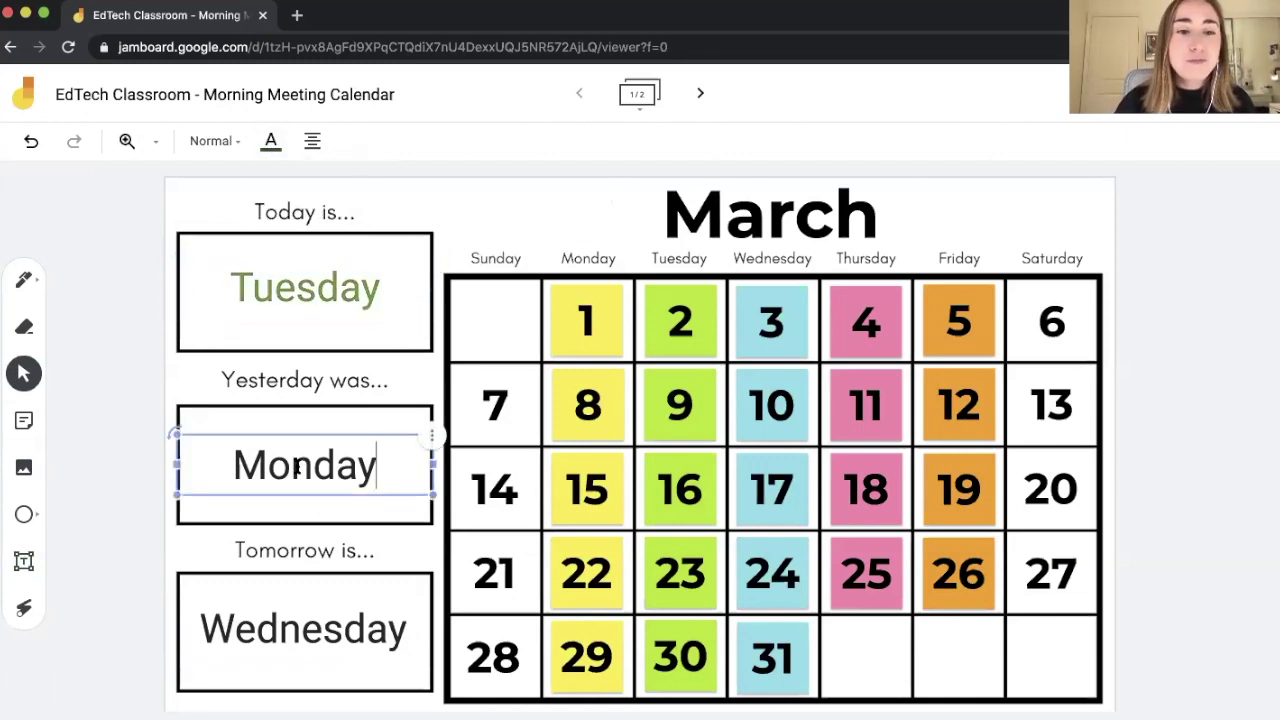
{"action": "double_click", "coordinate": [297, 468]}
{"action": "left_click", "coordinate": [270, 141]}
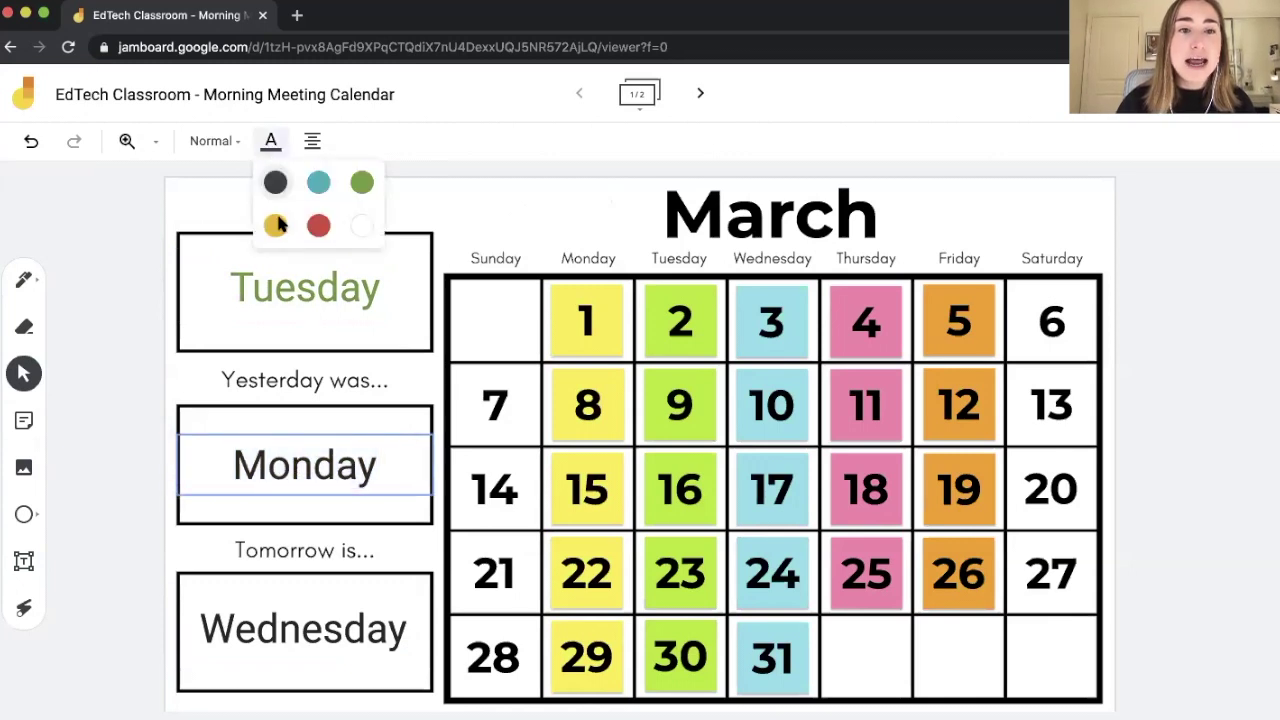
{"action": "left_click", "coordinate": [276, 223]}
Colour the word Wednesday teal and deselect it.
{"action": "left_click", "coordinate": [290, 616]}
{"action": "double_click", "coordinate": [291, 616]}
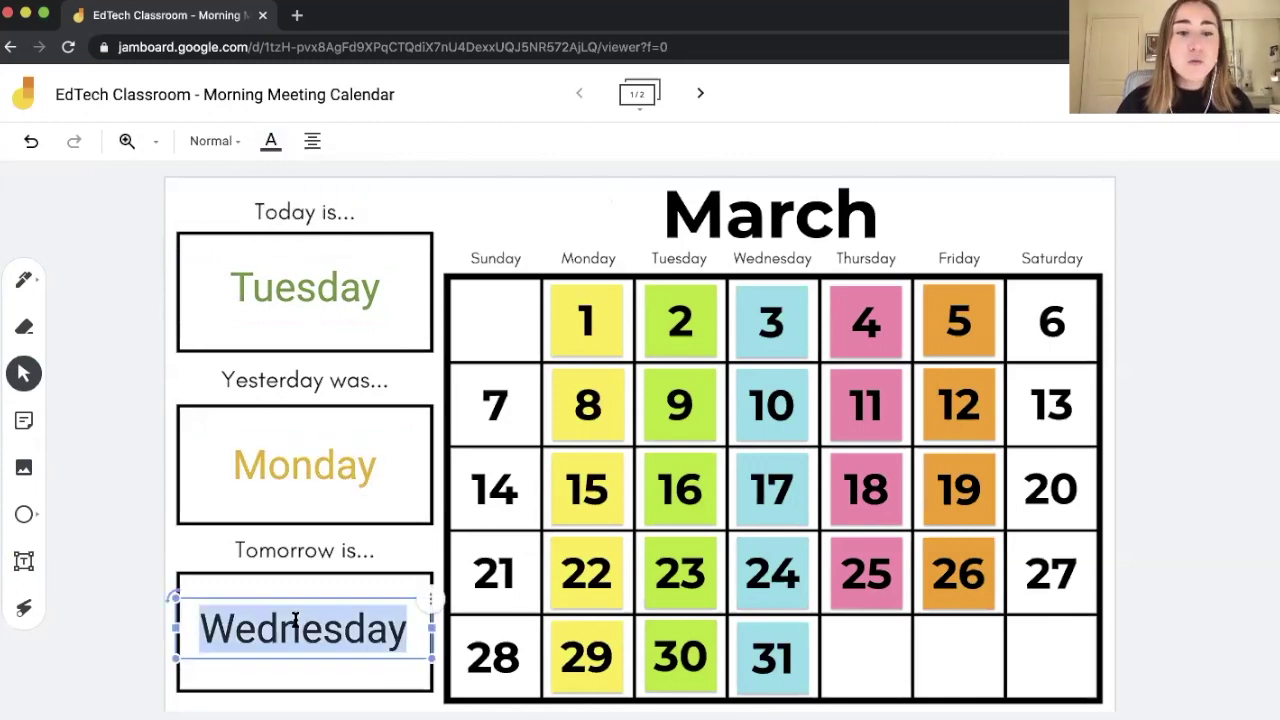
{"action": "left_click", "coordinate": [270, 141]}
{"action": "left_click", "coordinate": [318, 181]}
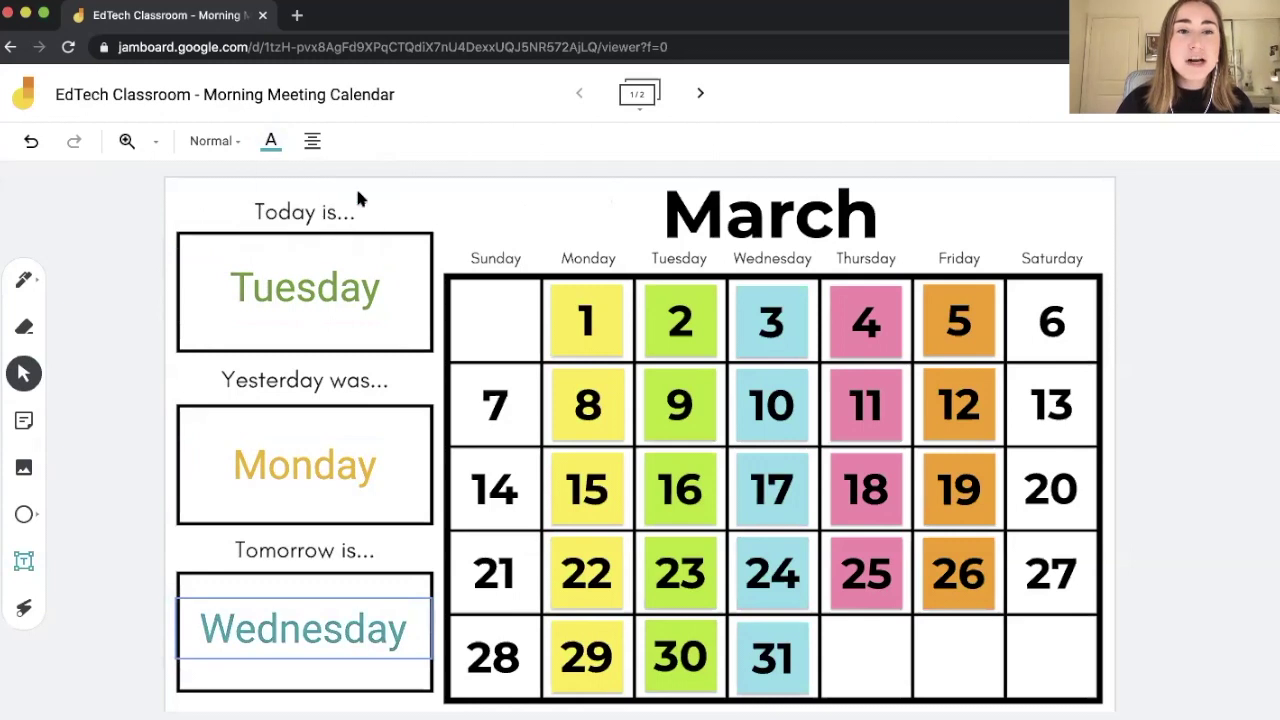
{"action": "left_click", "coordinate": [431, 212]}
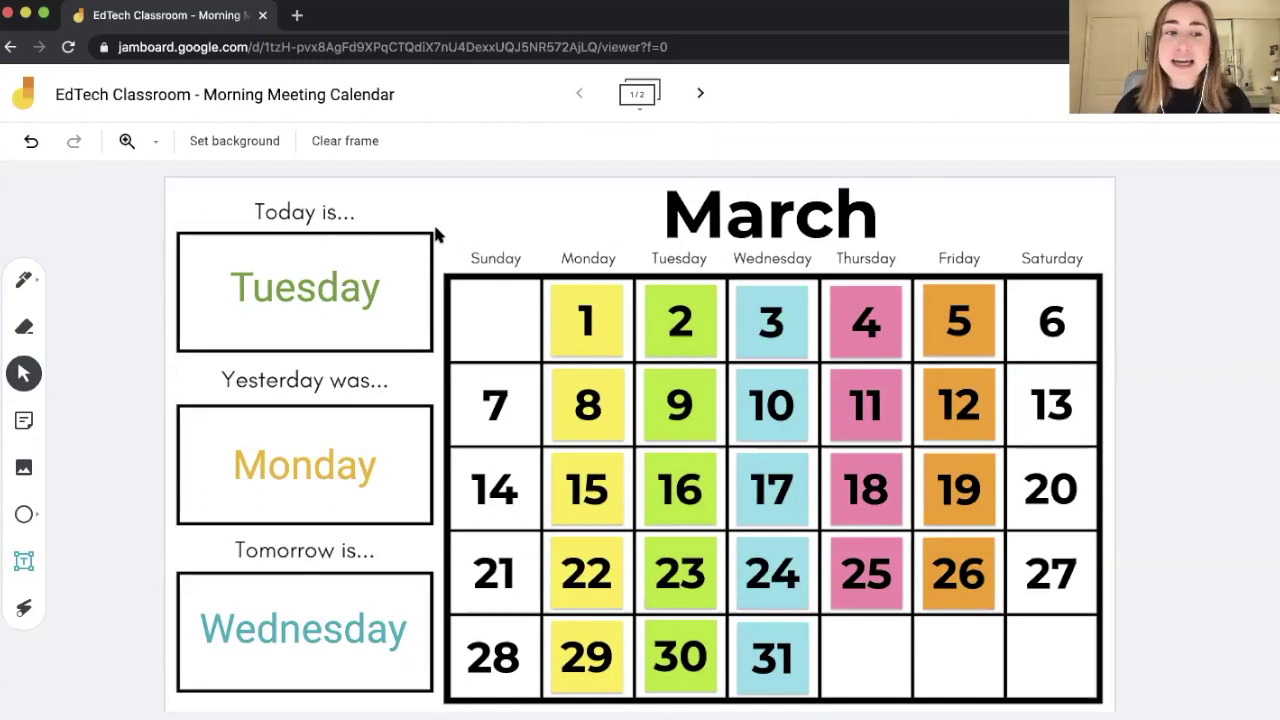
Draw a red circle centred on the 2 in the Tuesday column of the March calendar.
{"action": "left_click", "coordinate": [25, 516]}
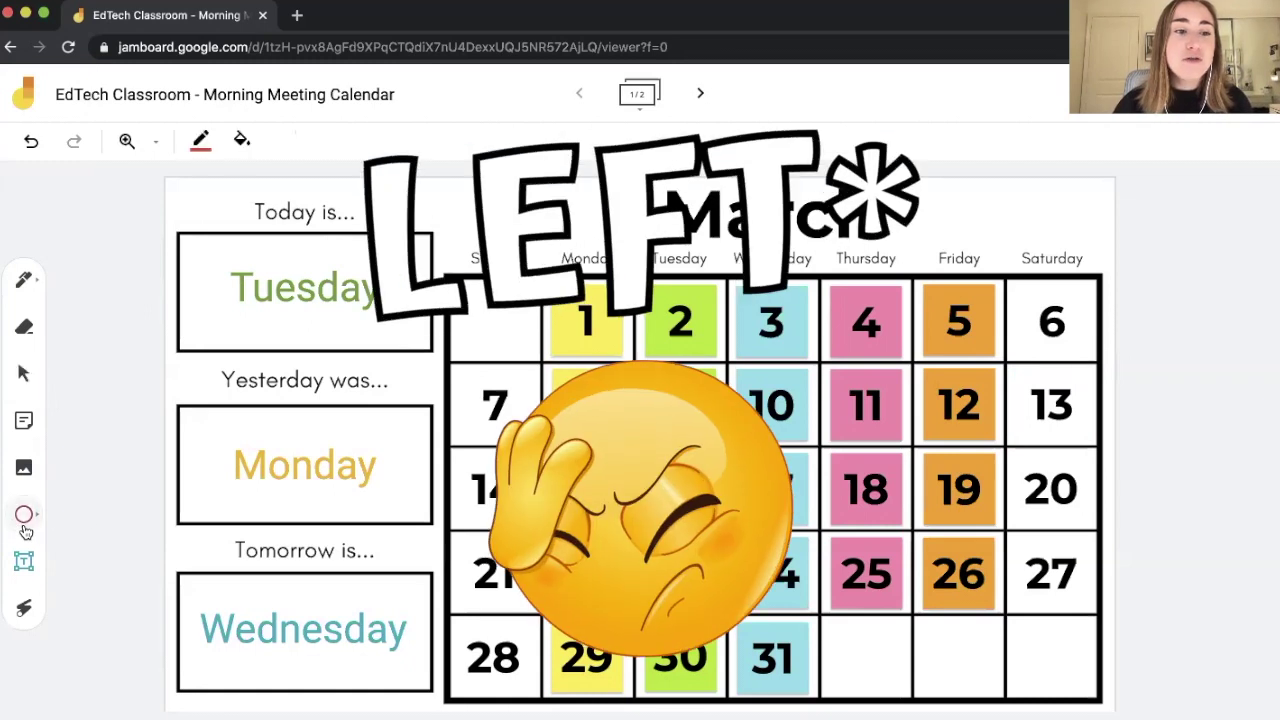
{"action": "left_click", "coordinate": [32, 517]}
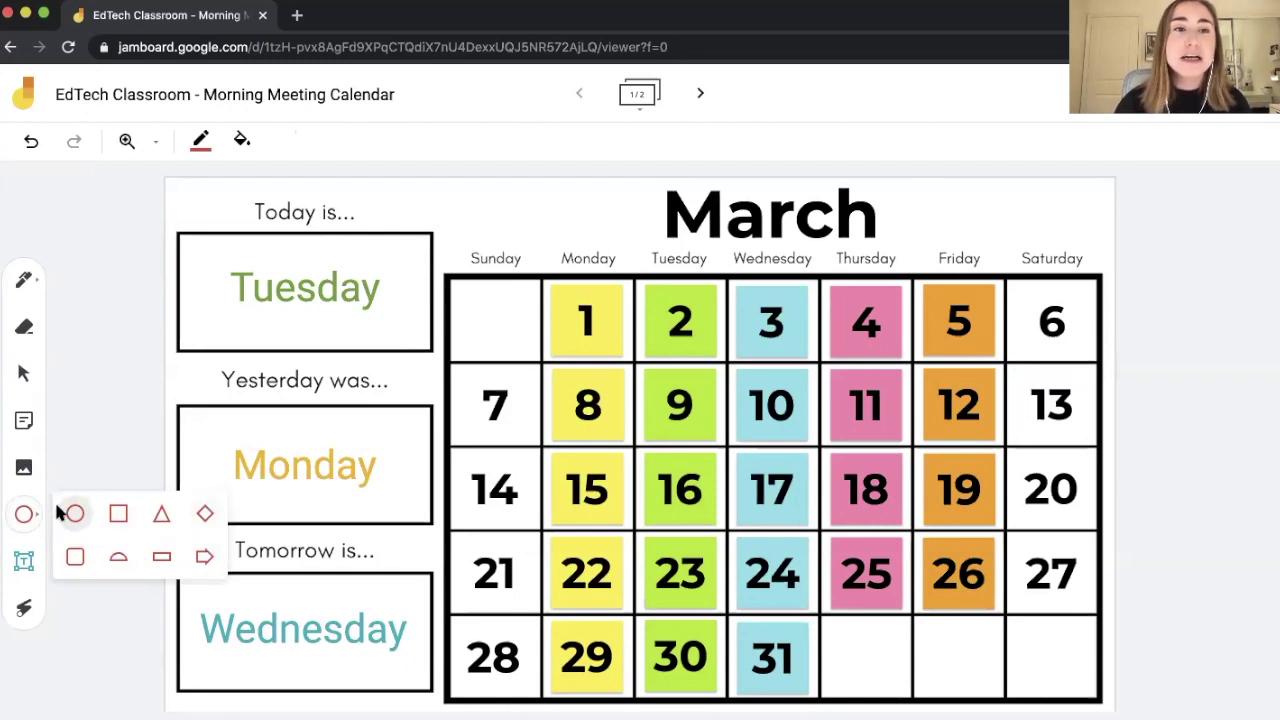
{"action": "left_click", "coordinate": [201, 140]}
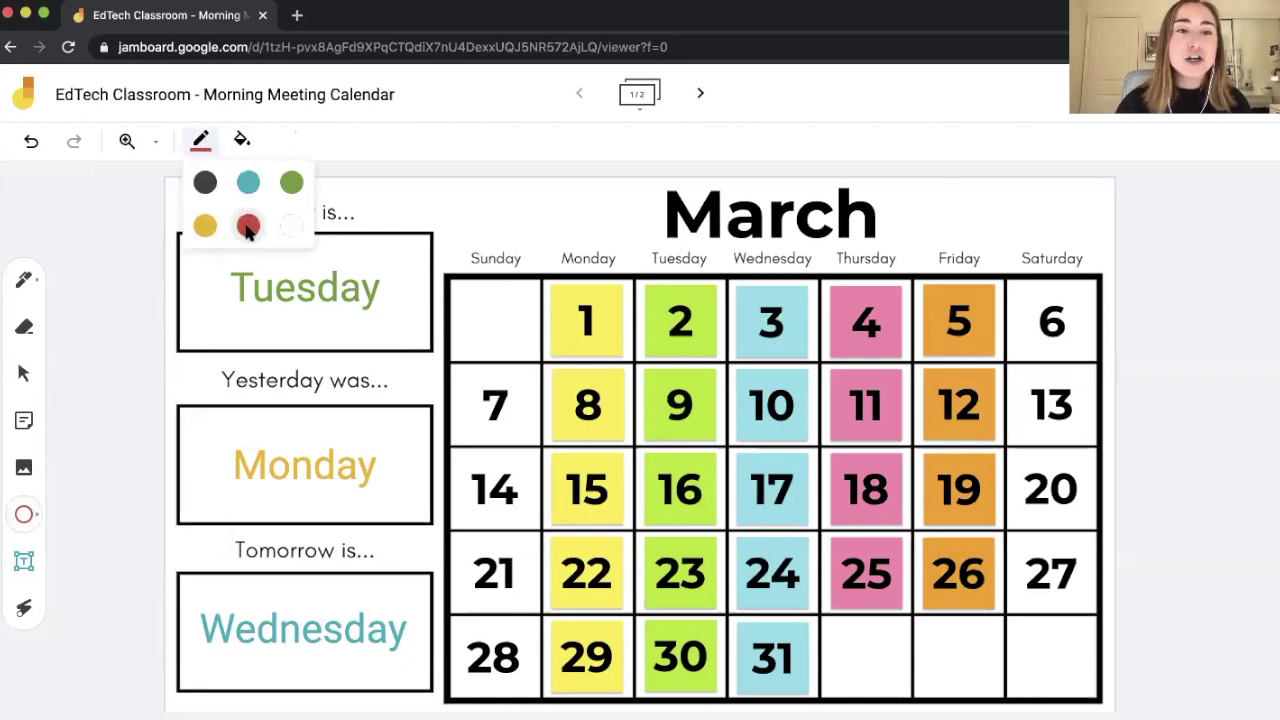
{"action": "left_click", "coordinate": [241, 139]}
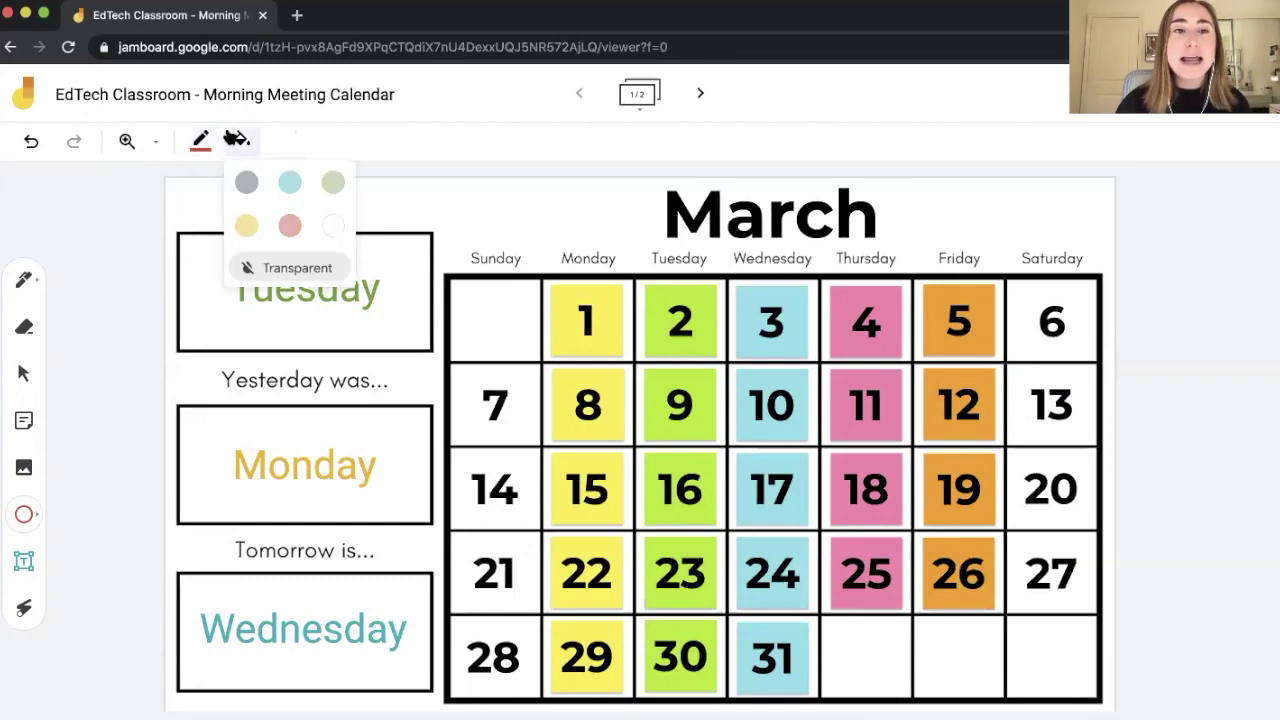
{"action": "left_click", "coordinate": [28, 513]}
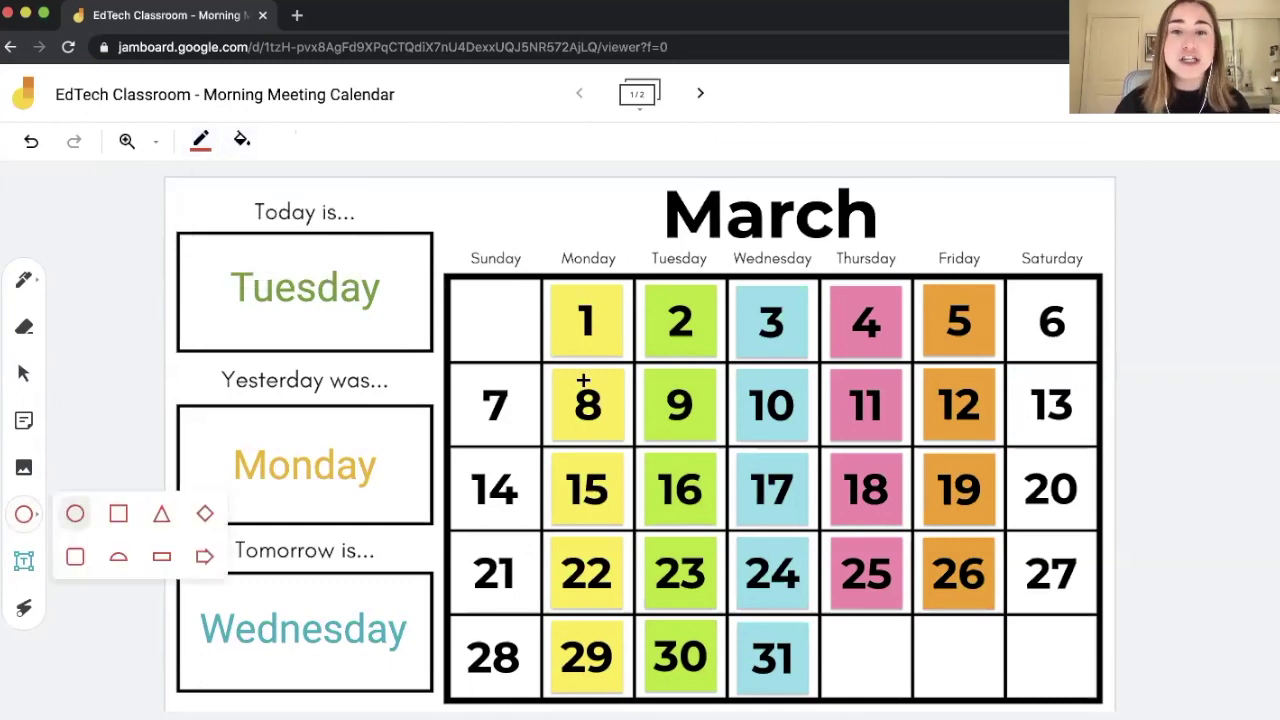
{"action": "left_click", "coordinate": [74, 513]}
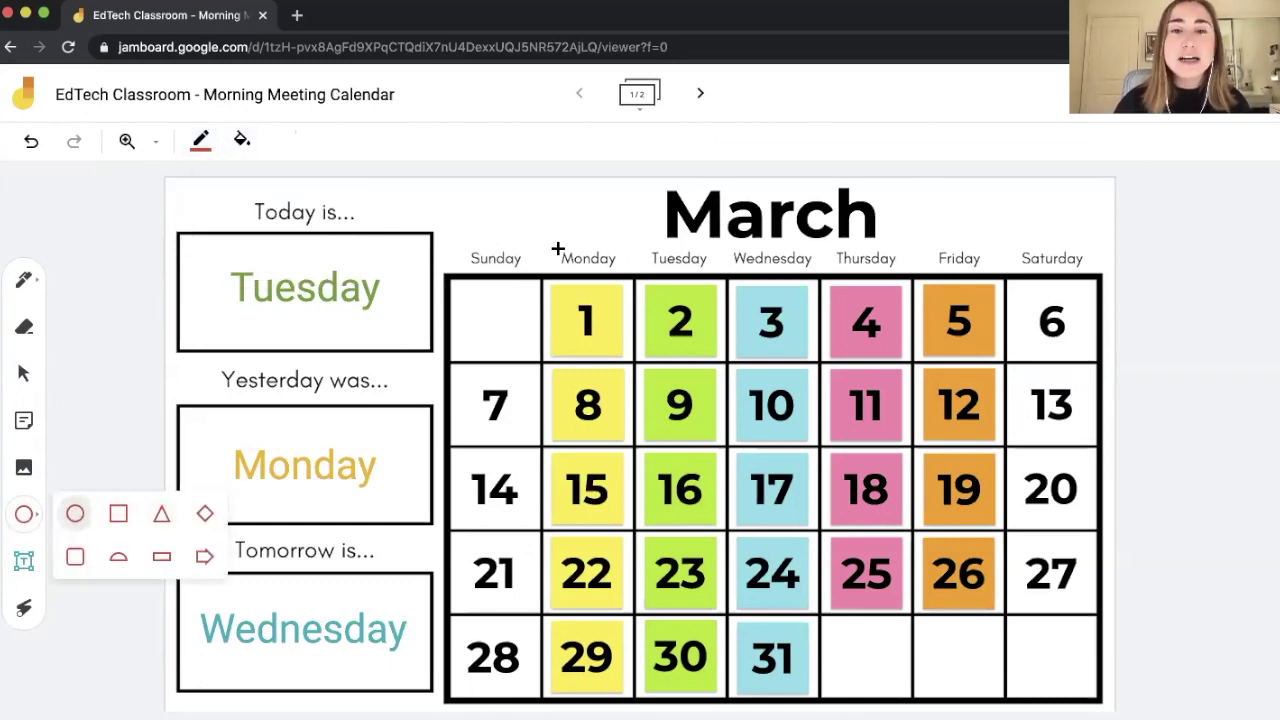
{"action": "mouse_move", "coordinate": [639, 262]}
{"action": "left_mouse_down"}
{"action": "mouse_move", "coordinate": [709, 314]}
{"action": "mouse_move", "coordinate": [742, 365]}
{"action": "left_mouse_up"}
{"action": "mouse_move", "coordinate": [732, 304]}
{"action": "left_mouse_down"}
{"action": "mouse_move", "coordinate": [720, 280]}
{"action": "mouse_move", "coordinate": [720, 297]}
{"action": "left_mouse_up"}
{"action": "left_click", "coordinate": [576, 215]}
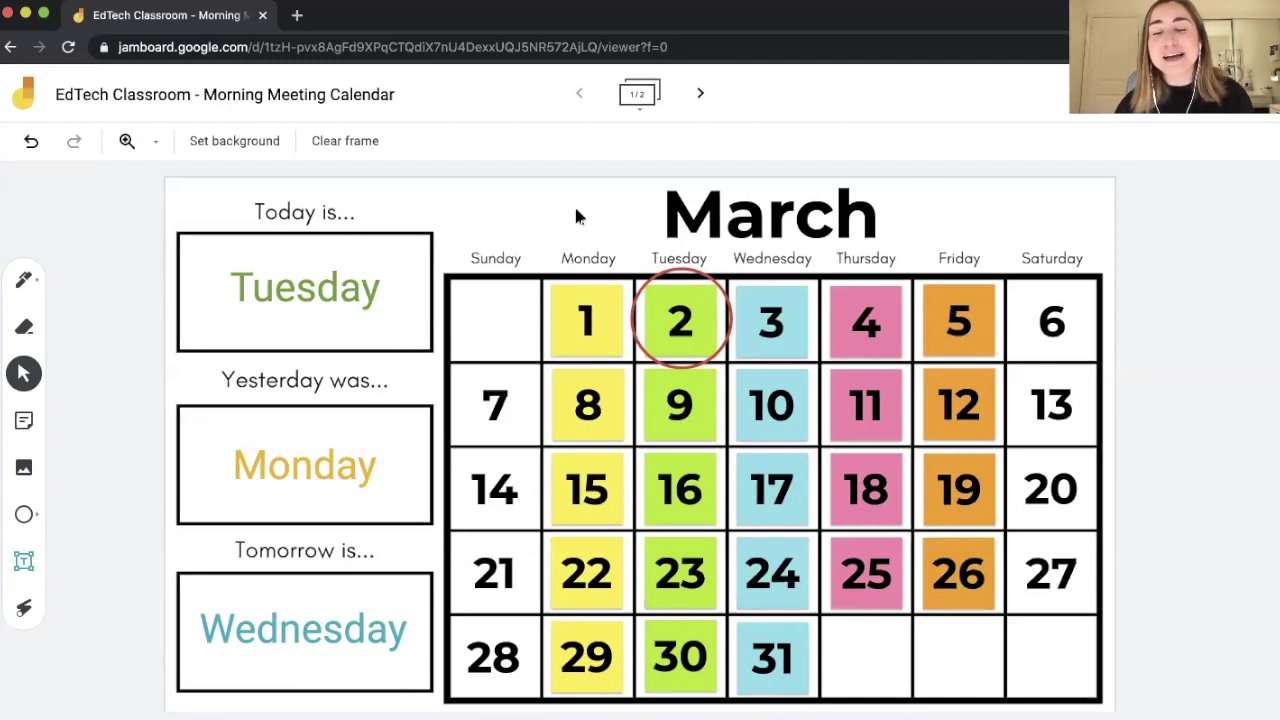
Go to frame 2 and move the sun picture into the 'The weather today is...' box.
{"action": "left_click", "coordinate": [700, 94]}
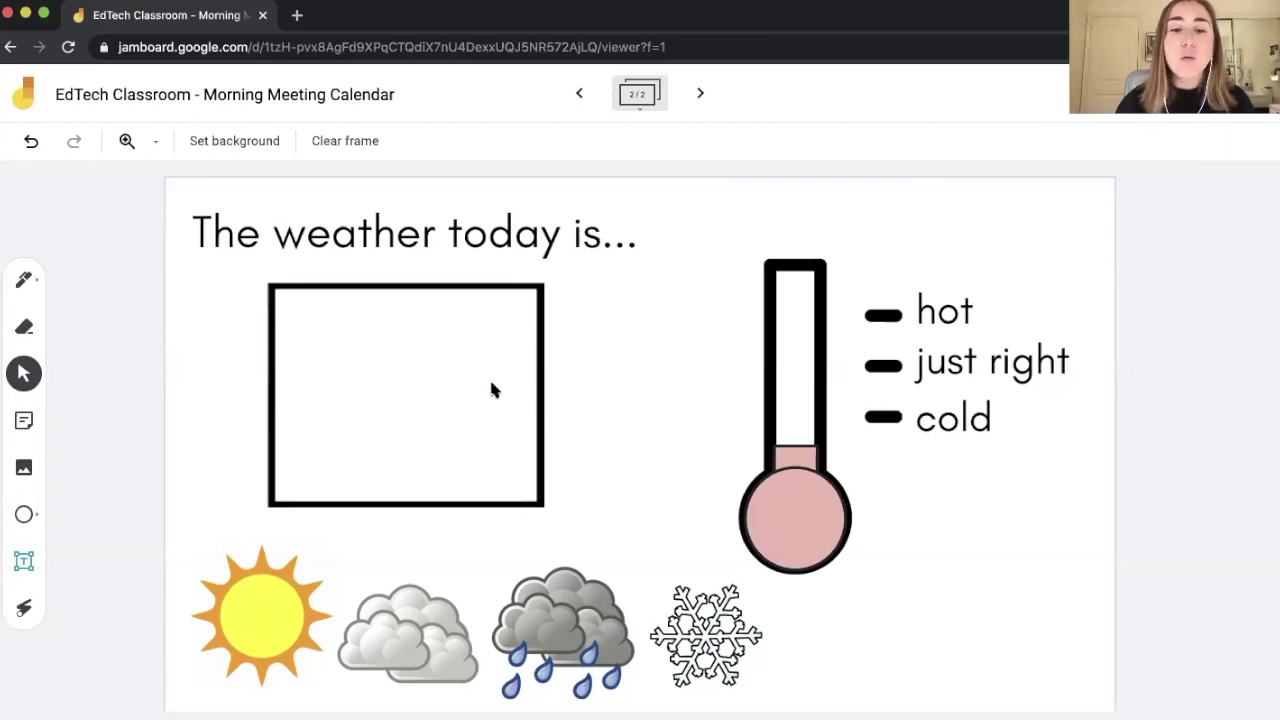
{"action": "left_click", "coordinate": [250, 621]}
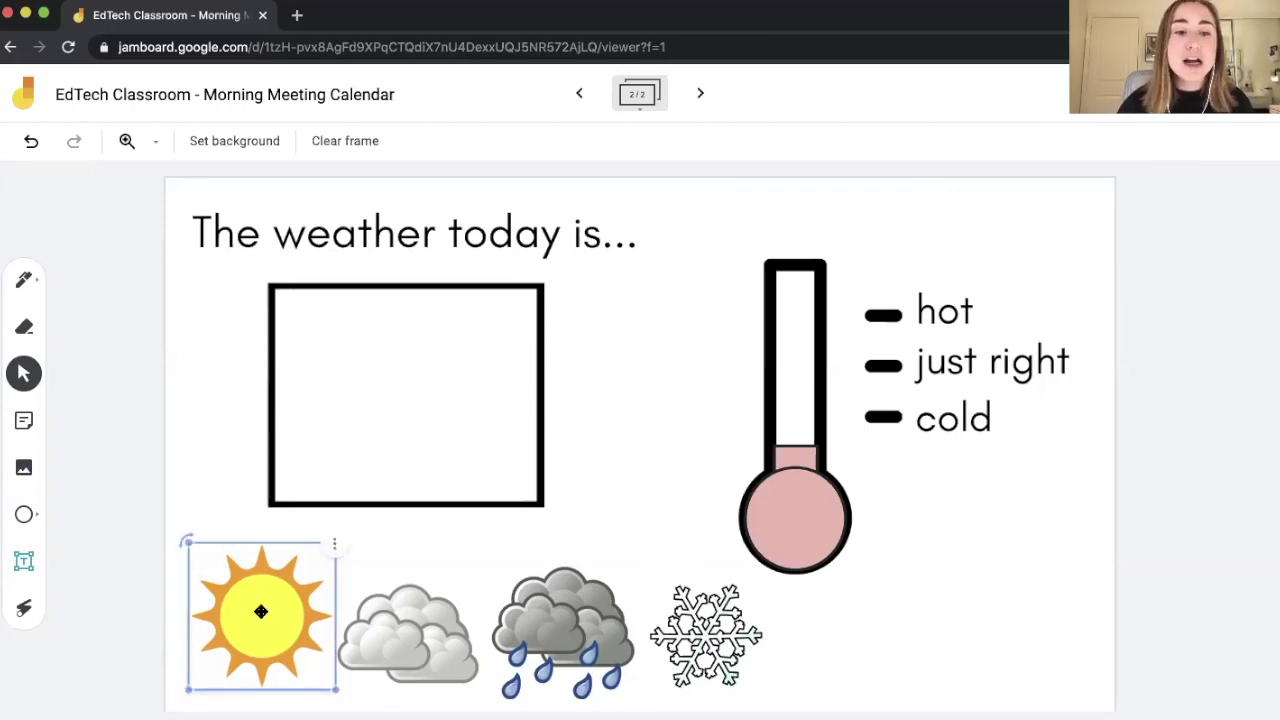
{"action": "left_click_drag", "start_coordinate": [257, 608], "coordinate": [403, 389]}
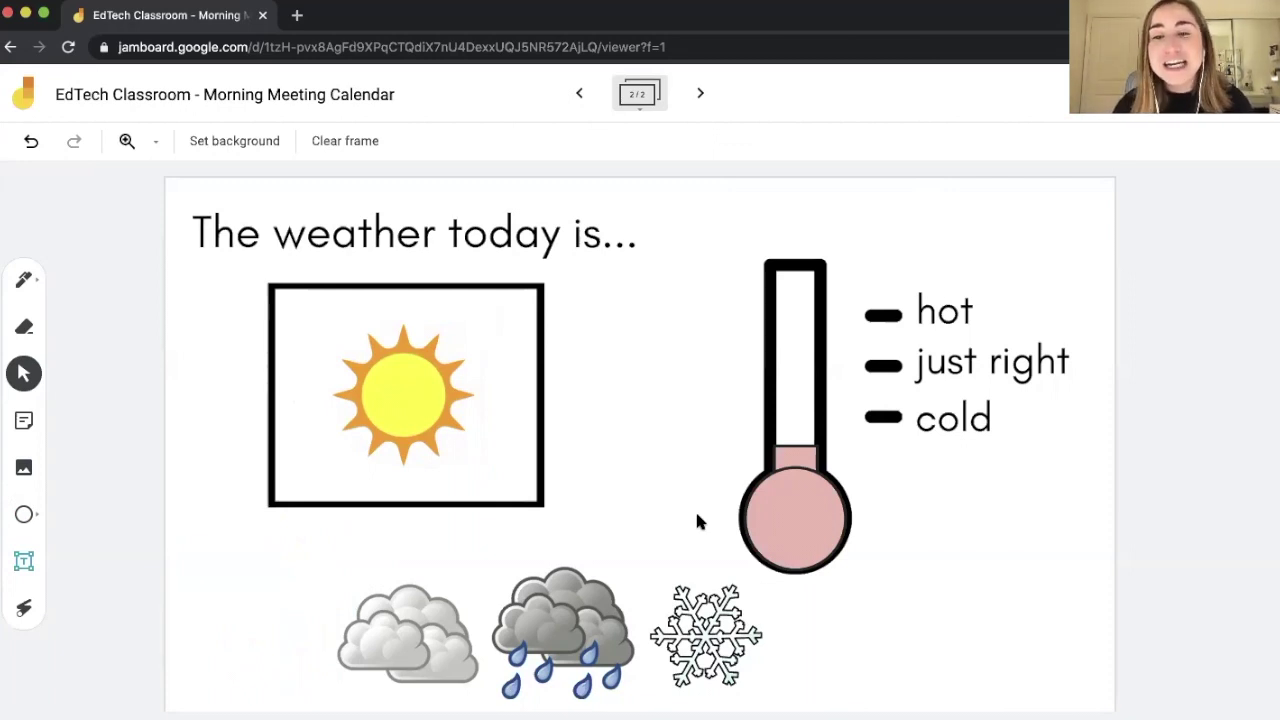
Stretch the thermometer's pink fill up to the 'just right' mark.
{"action": "left_click", "coordinate": [798, 457]}
{"action": "left_click_drag", "start_coordinate": [793, 441], "coordinate": [787, 365]}
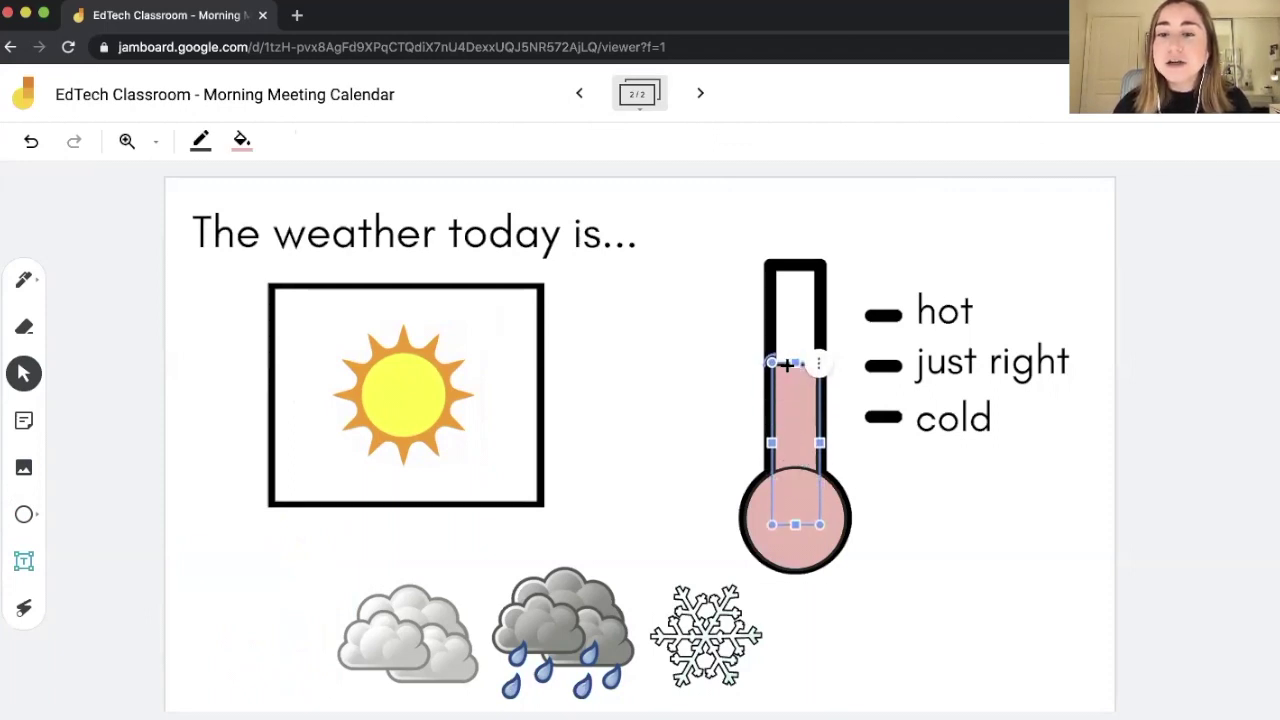
{"action": "left_click", "coordinate": [957, 510]}
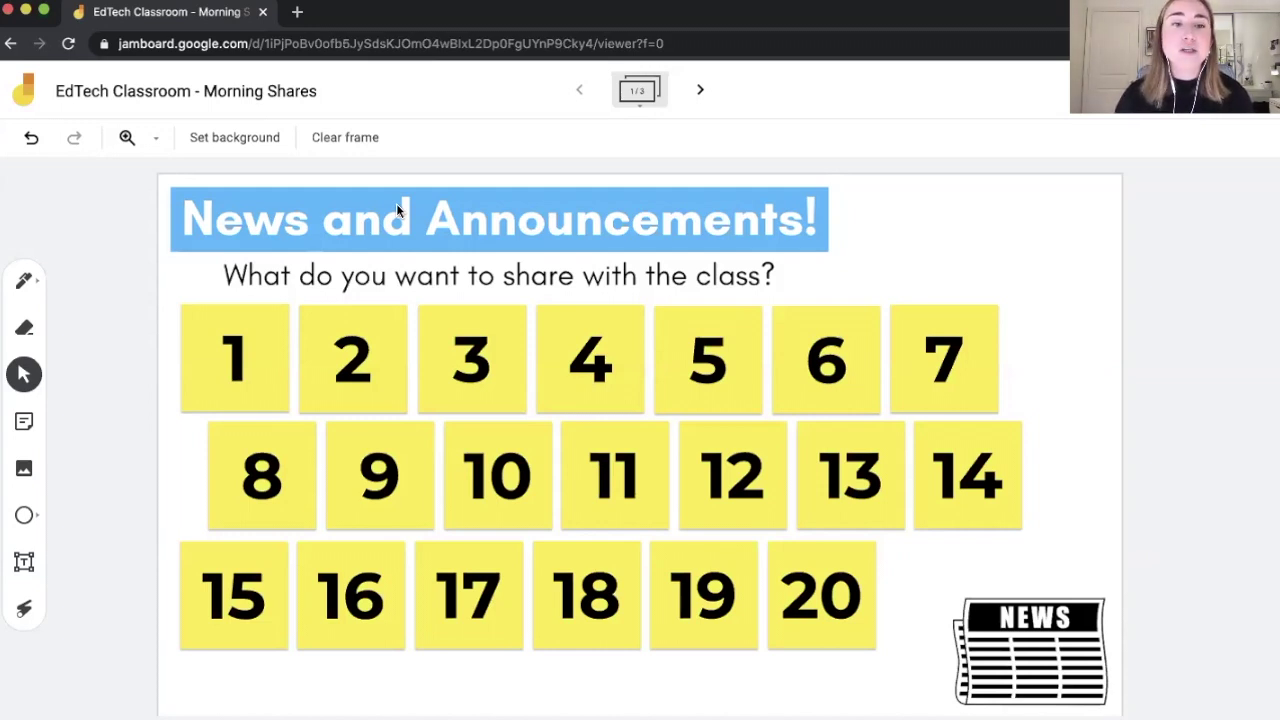
Change sticky note 3 to 'My news is that I got a puppy this weekend!' and save.
{"action": "double_click", "coordinate": [463, 346]}
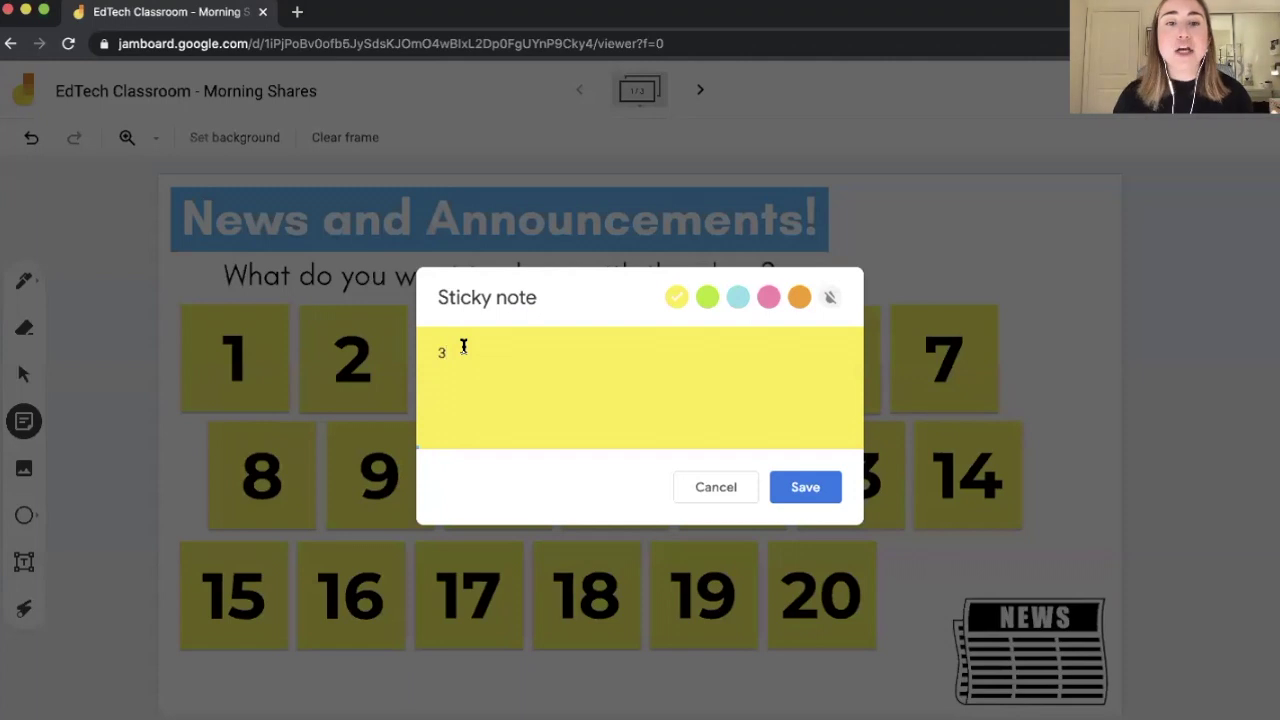
{"action": "key", "text": "BackSpace"}
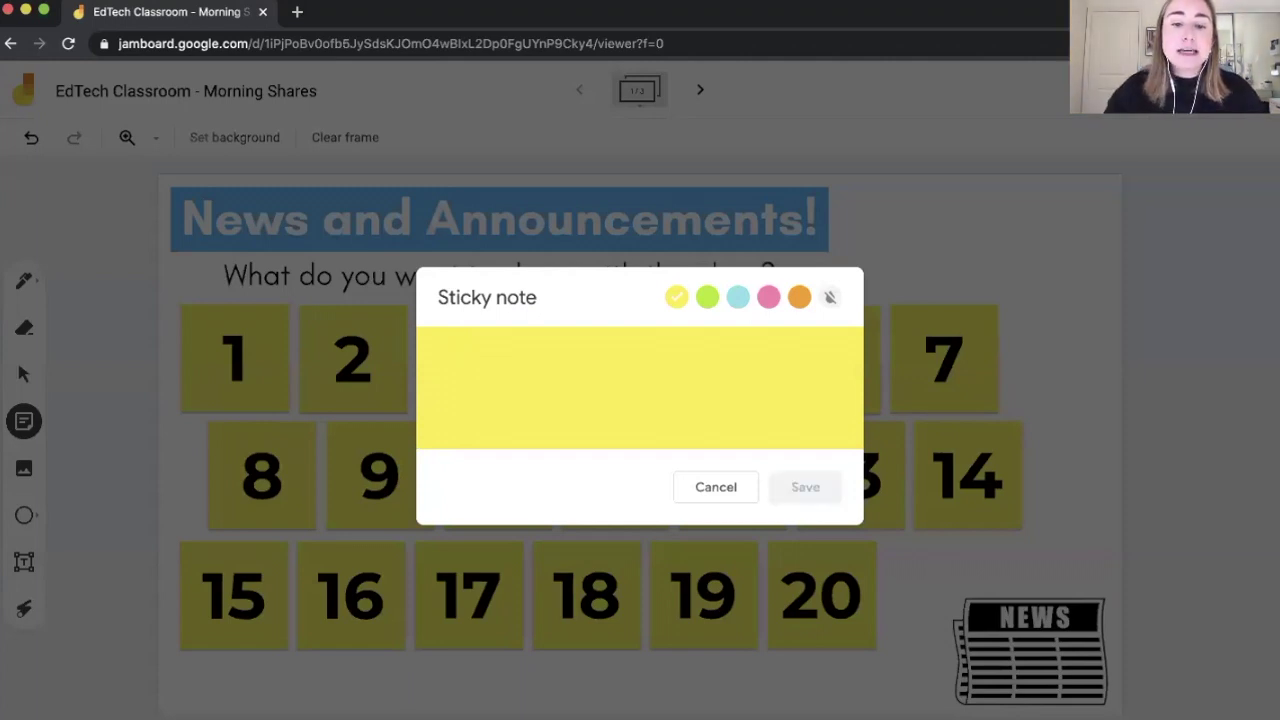
{"action": "type", "text": "M"}
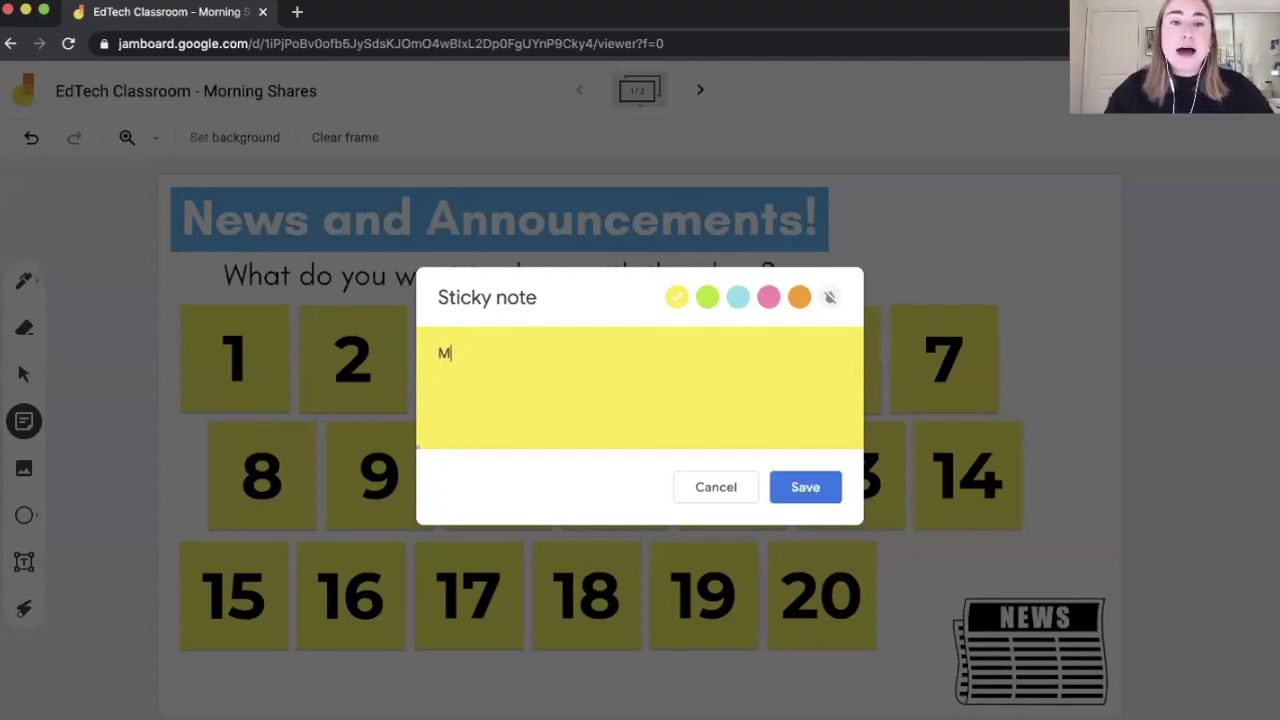
{"action": "type", "text": "y news is tha"}
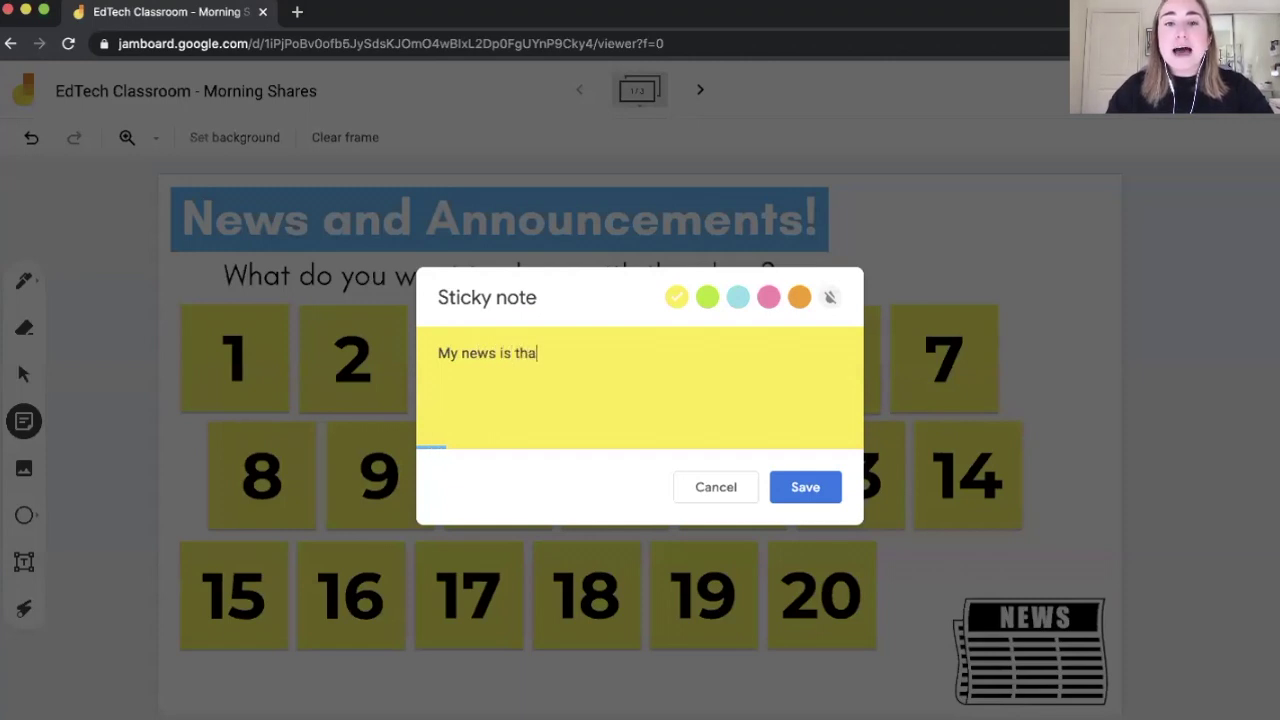
{"action": "type", "text": "t I got a puppy"}
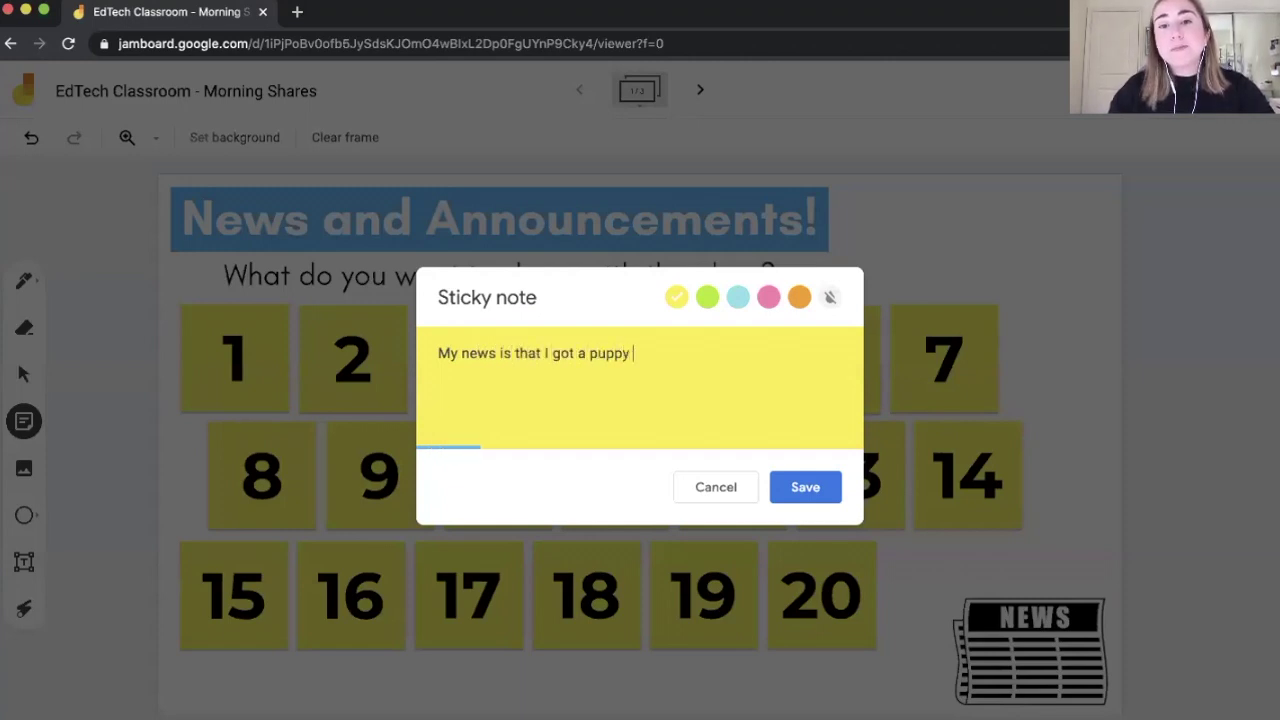
{"action": "type", "text": " this weekend!"}
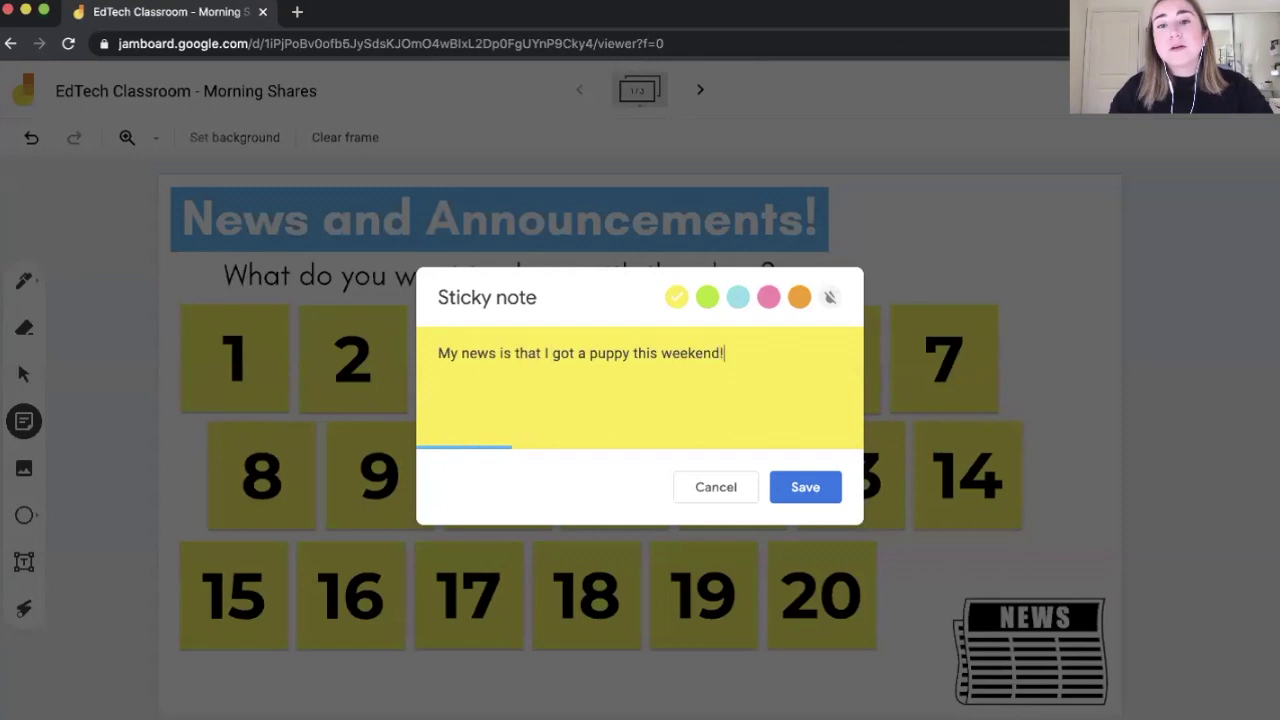
{"action": "left_click", "coordinate": [822, 484]}
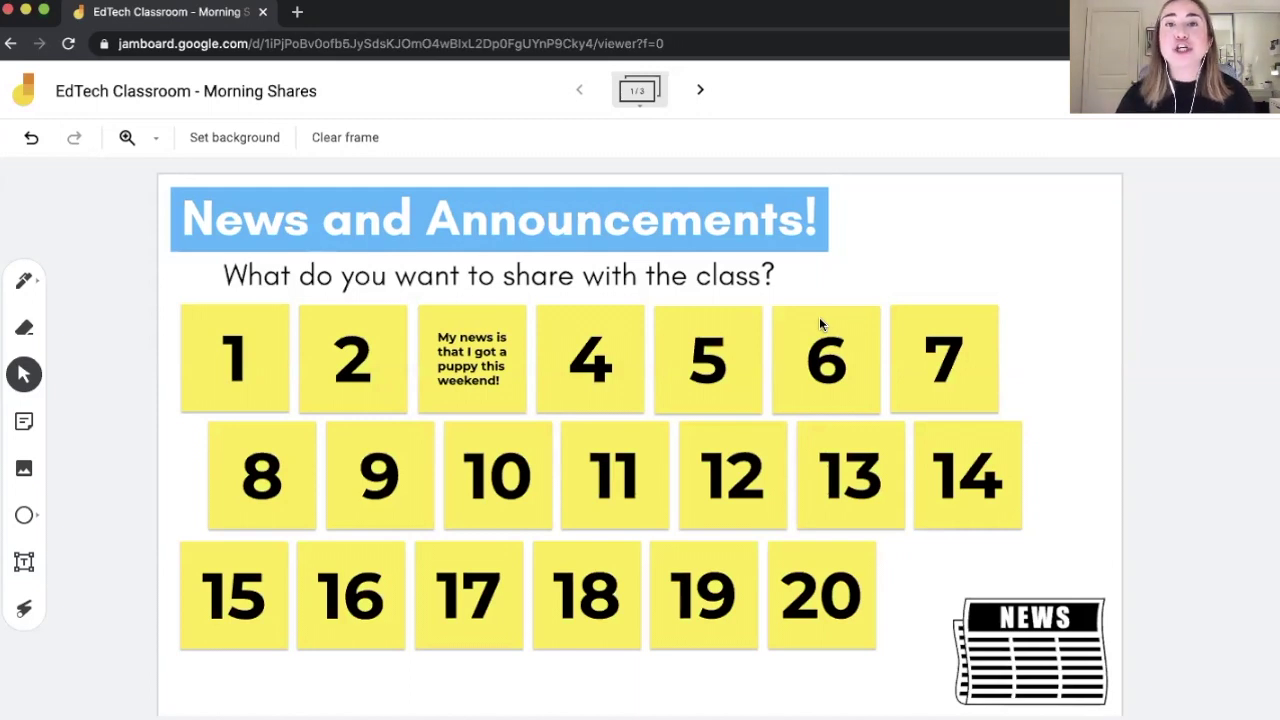
Advance to frame 2, 'What do you hope will happen today?'.
{"action": "left_click", "coordinate": [699, 90]}
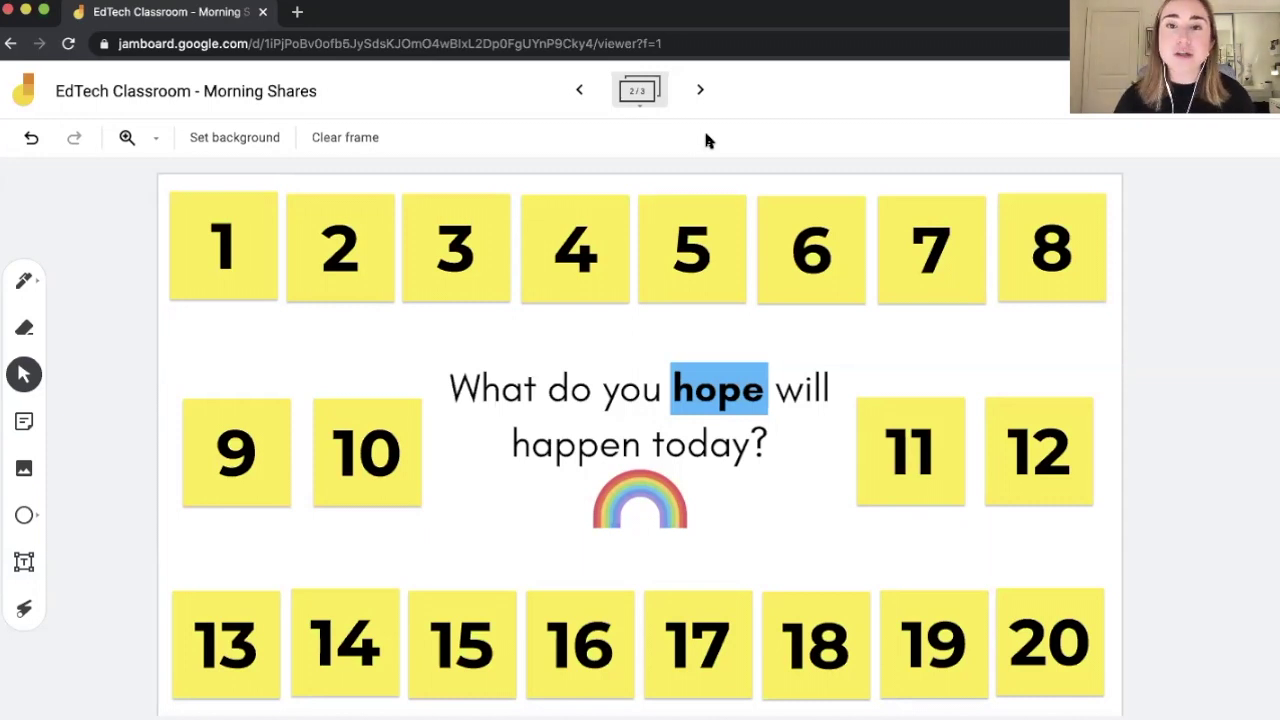
Advance to the third frame of the Morning Shares jam.
{"action": "left_click", "coordinate": [700, 90]}
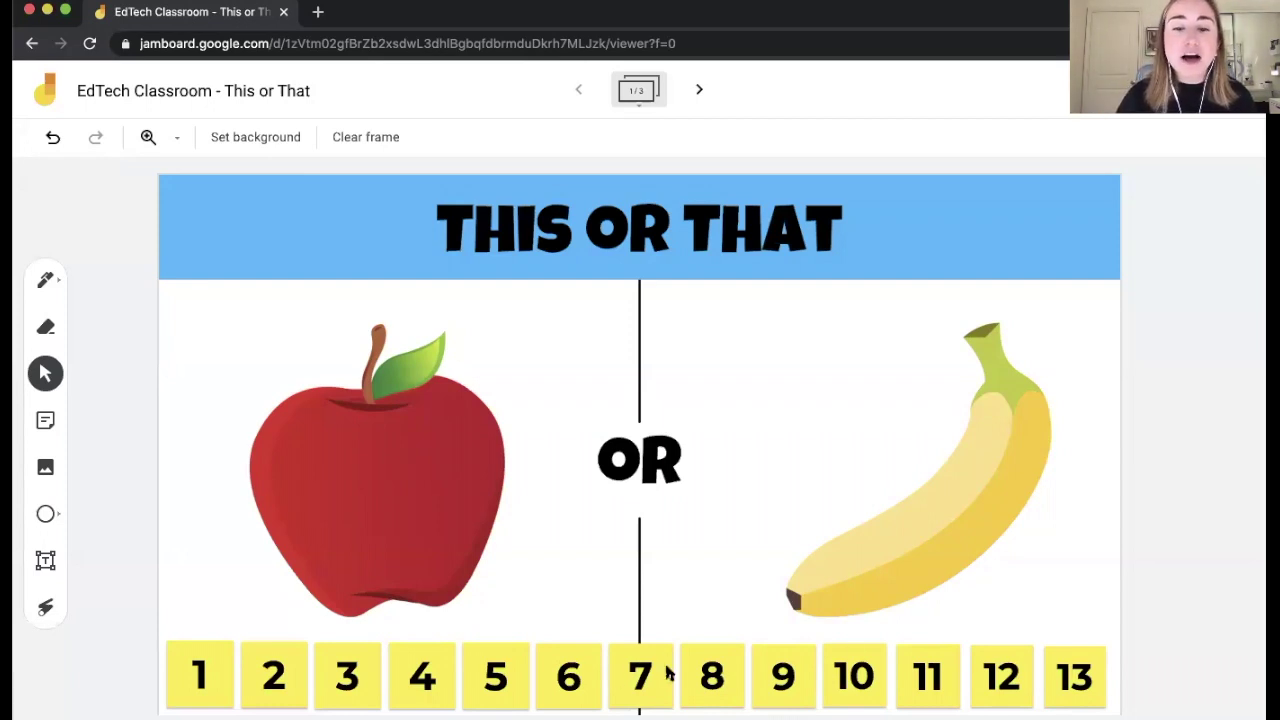
Drag tiles 7, 4 and 2 onto the banana and tiles 9, 3 and 8 onto the apple.
{"action": "left_click_drag", "start_coordinate": [640, 678], "coordinate": [945, 426]}
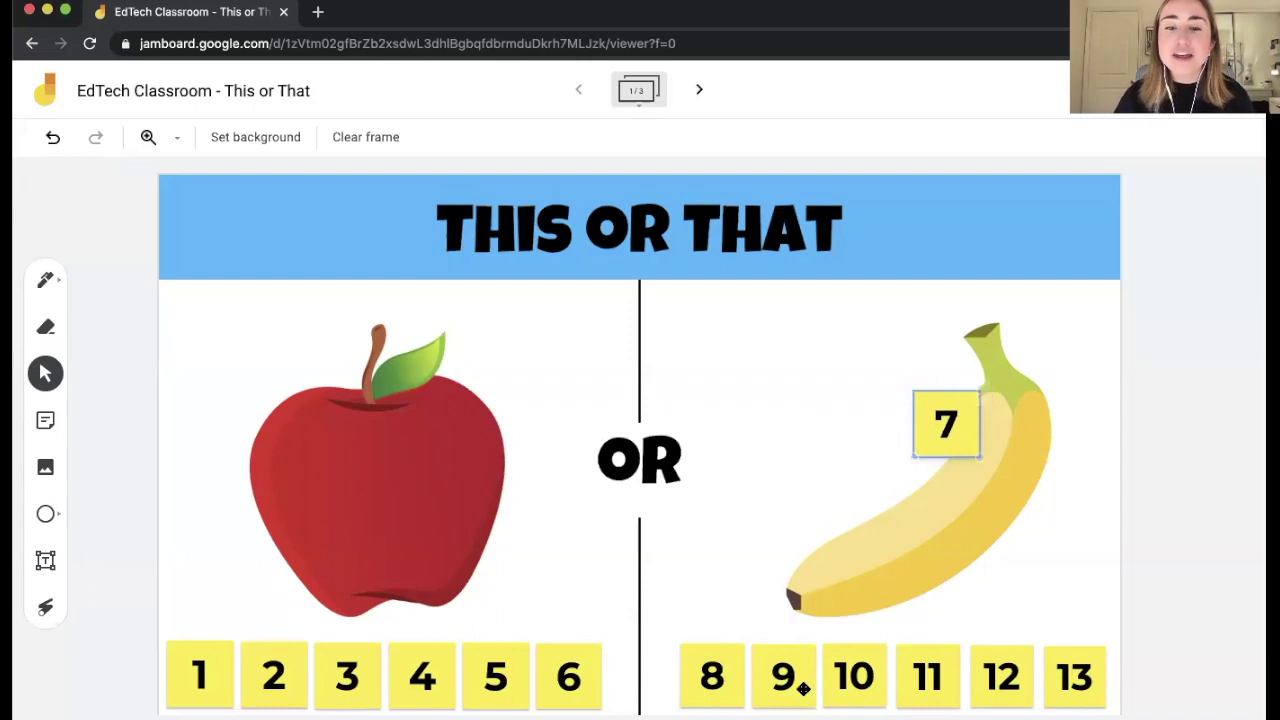
{"action": "left_click_drag", "start_coordinate": [802, 690], "coordinate": [515, 503]}
{"action": "left_click_drag", "start_coordinate": [430, 676], "coordinate": [798, 481]}
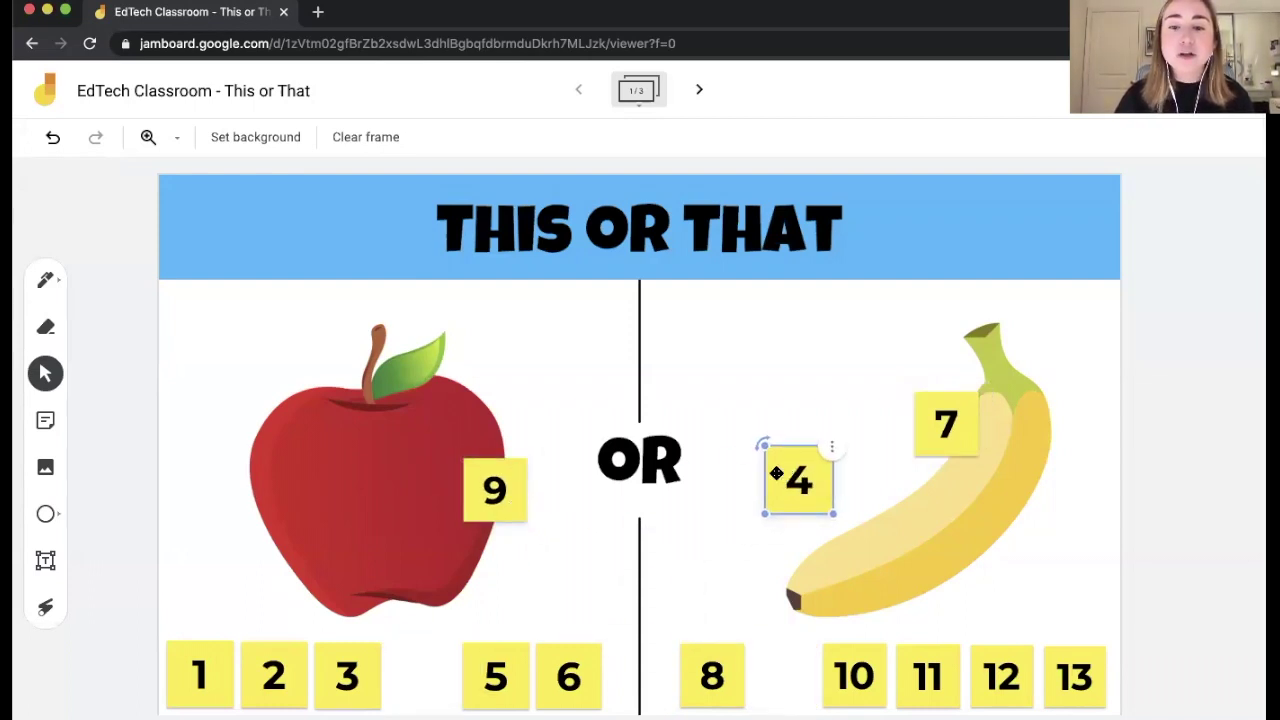
{"action": "left_click_drag", "start_coordinate": [354, 669], "coordinate": [255, 398]}
{"action": "left_click_drag", "start_coordinate": [280, 671], "coordinate": [924, 588]}
{"action": "left_click_drag", "start_coordinate": [729, 676], "coordinate": [573, 349]}
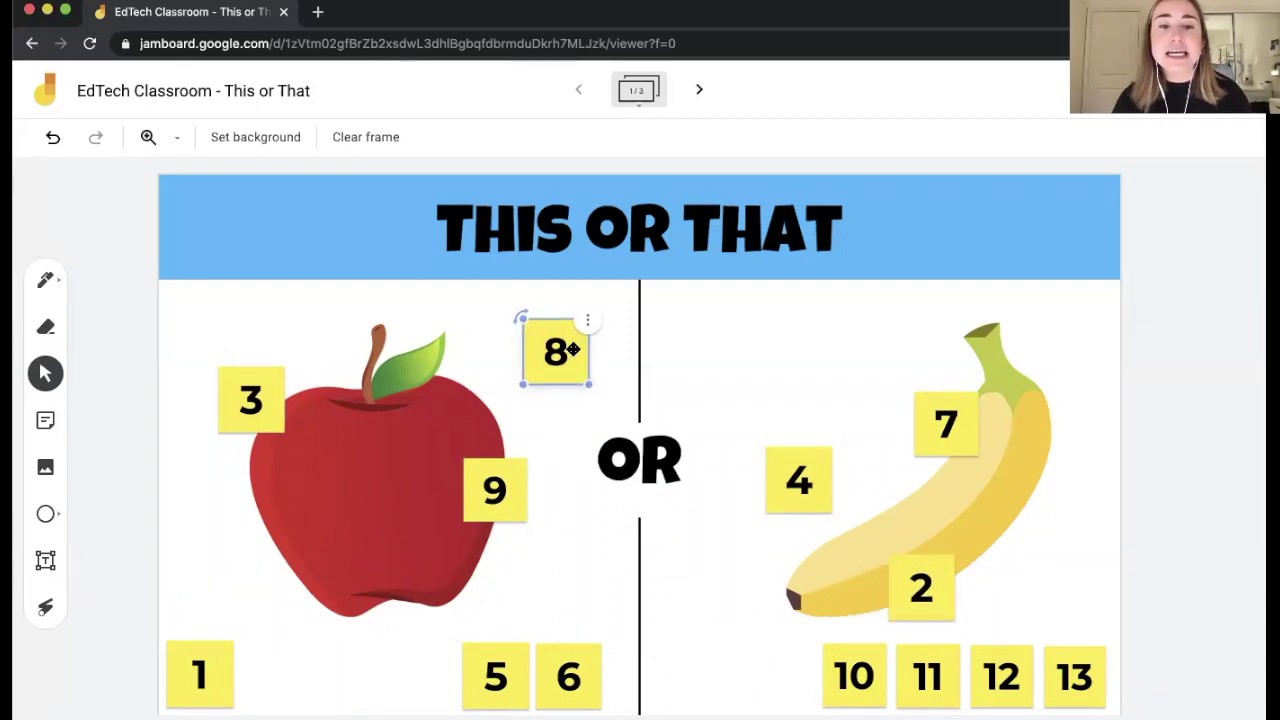